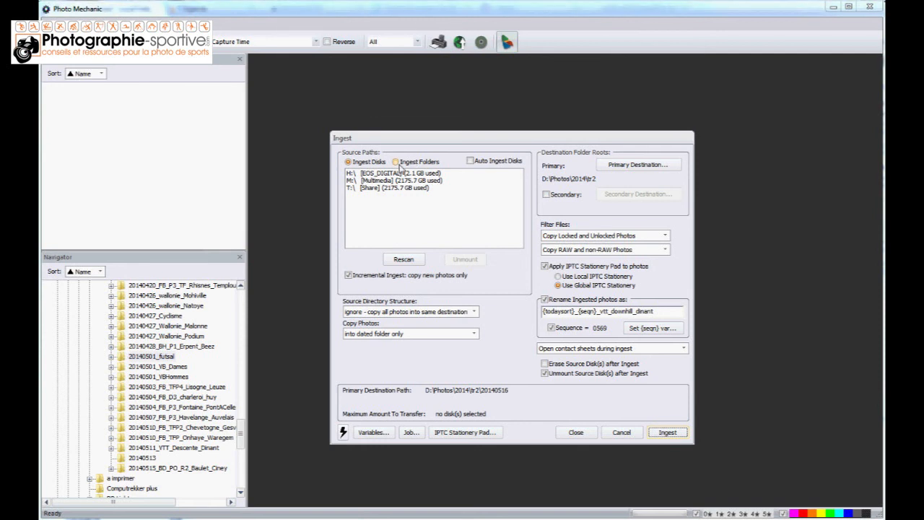
# Select the EOS_DIGITAL disk (H:\) as ingest source and set the filters to Copy Locked and Unlocked Photos and Copy RAW and non-RAW Photos
pyautogui.click(385, 176)
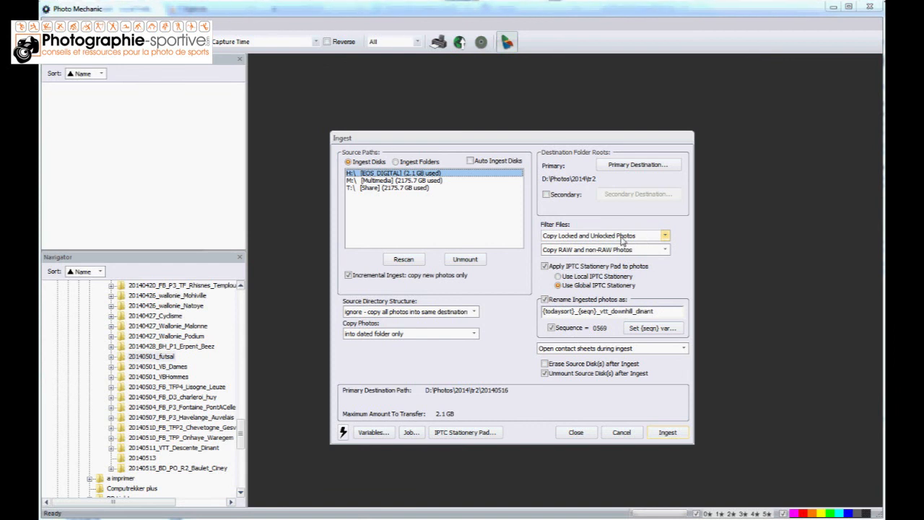
pyautogui.click(666, 236)
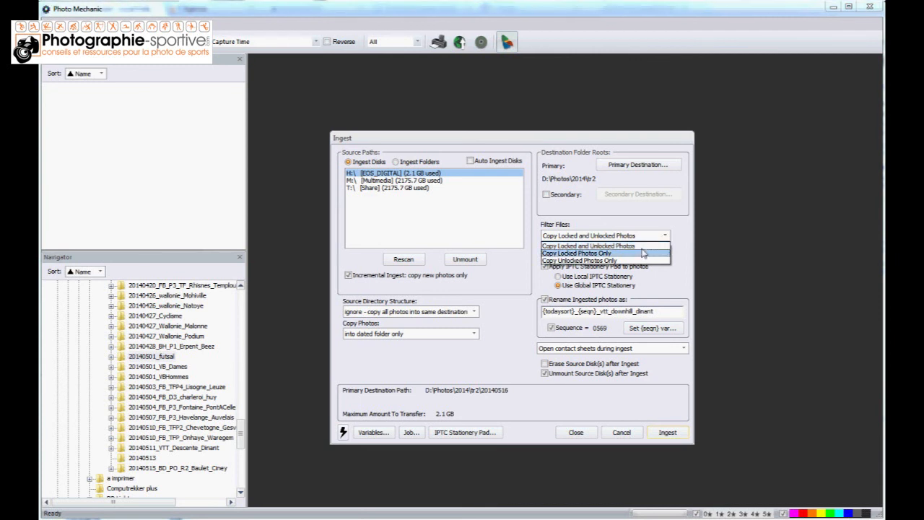
pyautogui.click(644, 246)
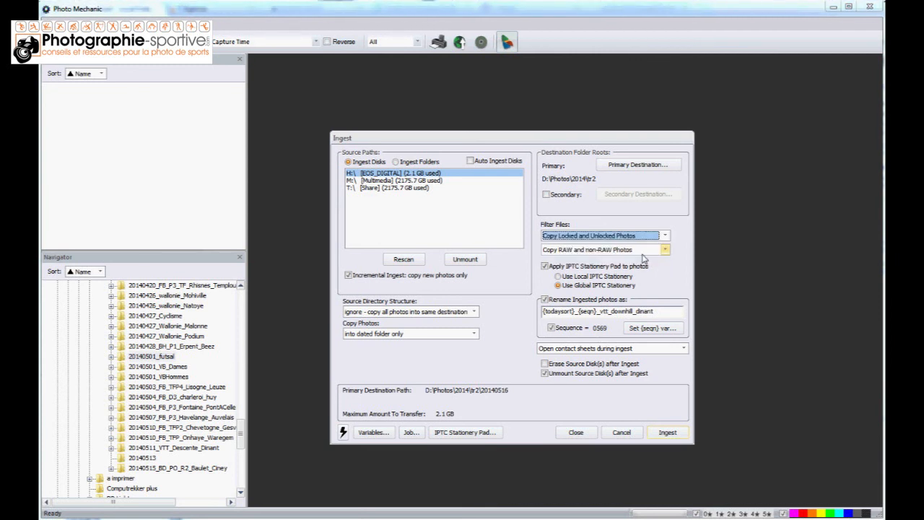
pyautogui.click(665, 249)
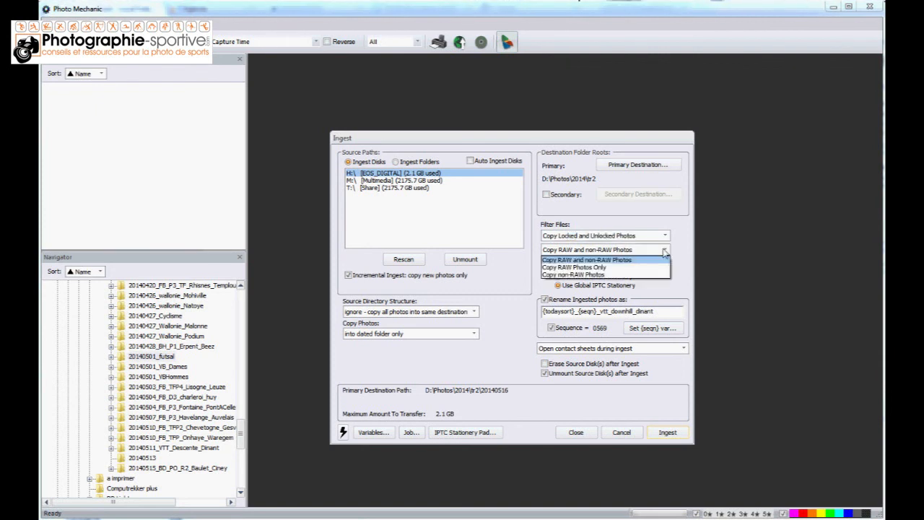
pyautogui.click(660, 260)
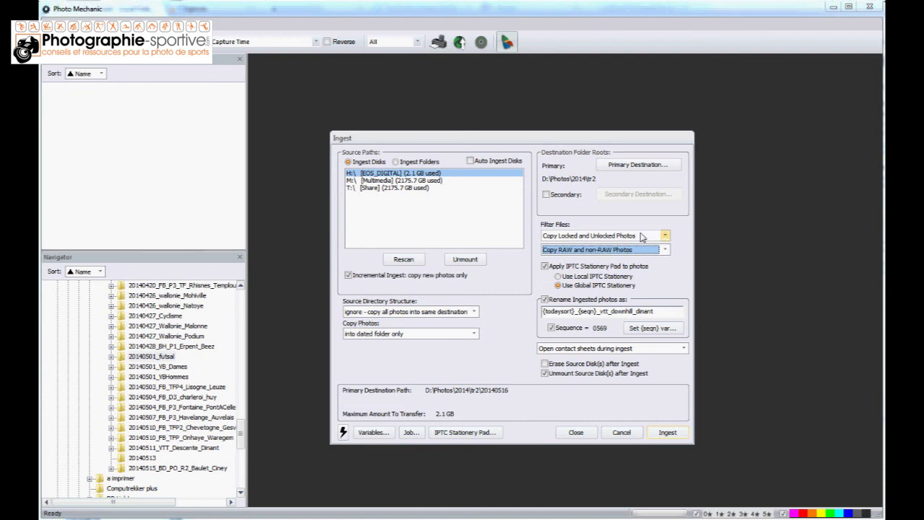
# Open the IPTC Stationery Pad and set the event to "Match de Basket entre Baulet et Ciney"
pyautogui.click(473, 432)
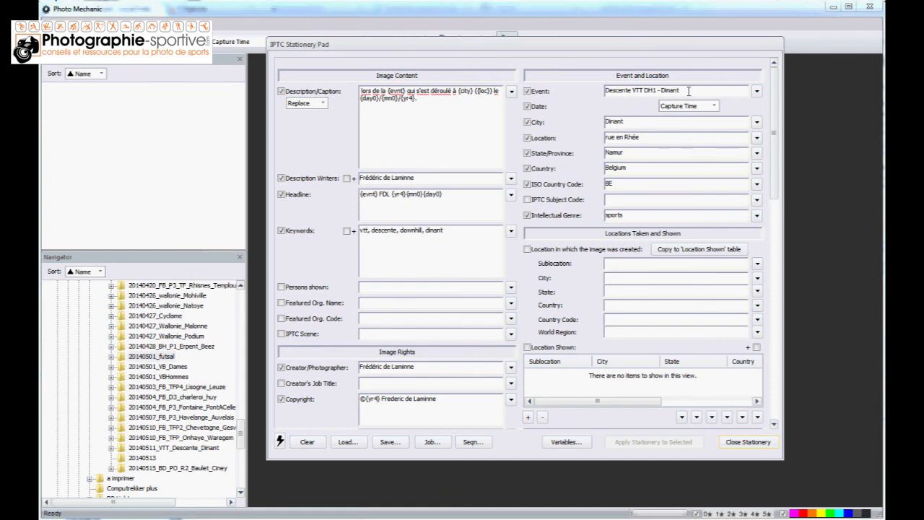
pyautogui.moveTo(689, 91); pyautogui.dragTo(669, 91)
pyautogui.hotkey('ctrl', 'a')
pyautogui.write('Basket')
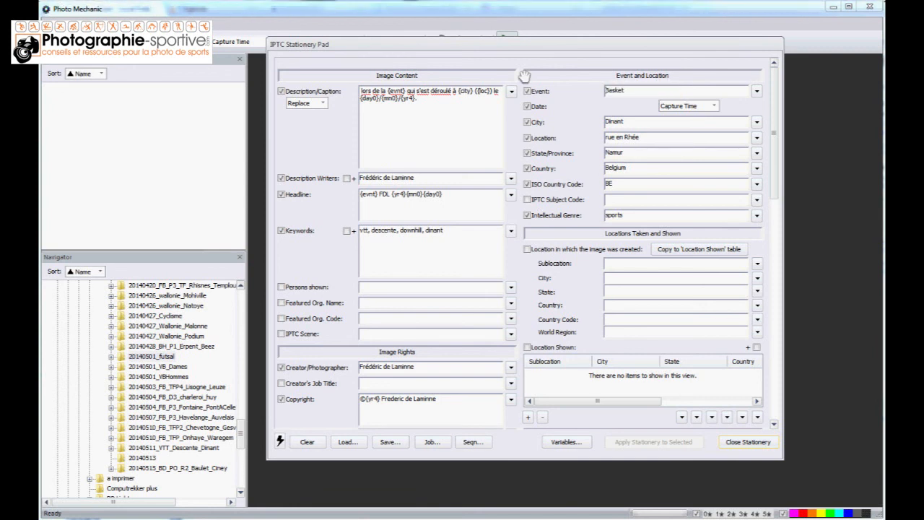
pyautogui.write('Match de')
pyautogui.press('End')
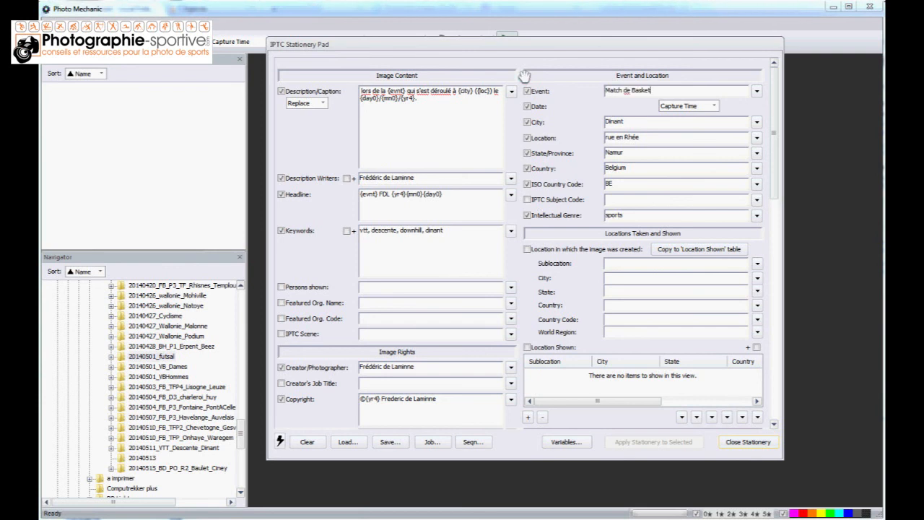
pyautogui.write('entre Baulet et Ciney')
# Set the IPTC city to Baulet, the location to "complexe sportif" and the state/province to Hainaut
pyautogui.doubleClick(615, 126)
pyautogui.write('Baulet')
pyautogui.press('Tab')
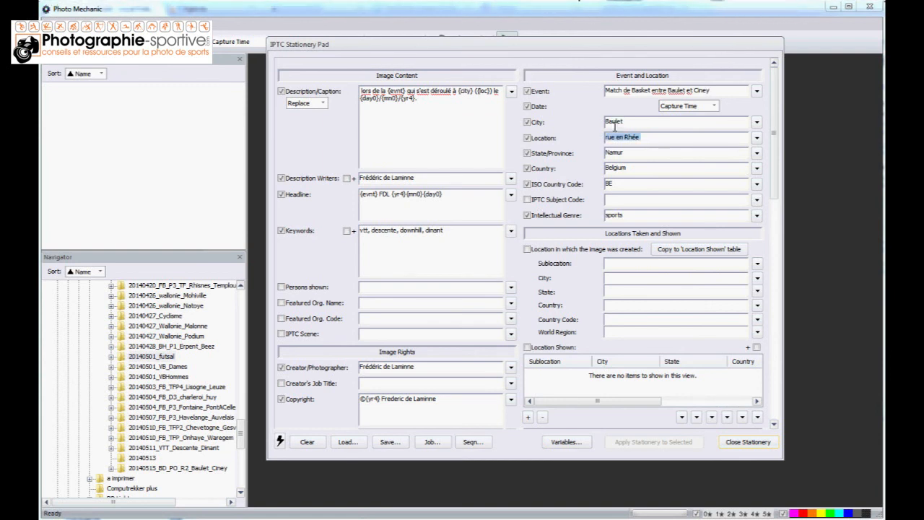
pyautogui.write('complexe sportif')
pyautogui.press('Tab')
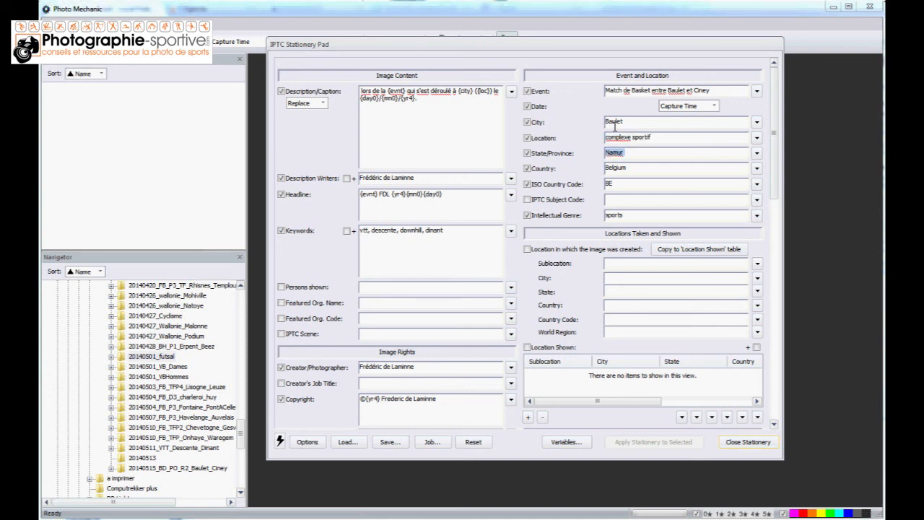
pyautogui.write('Hainaut')
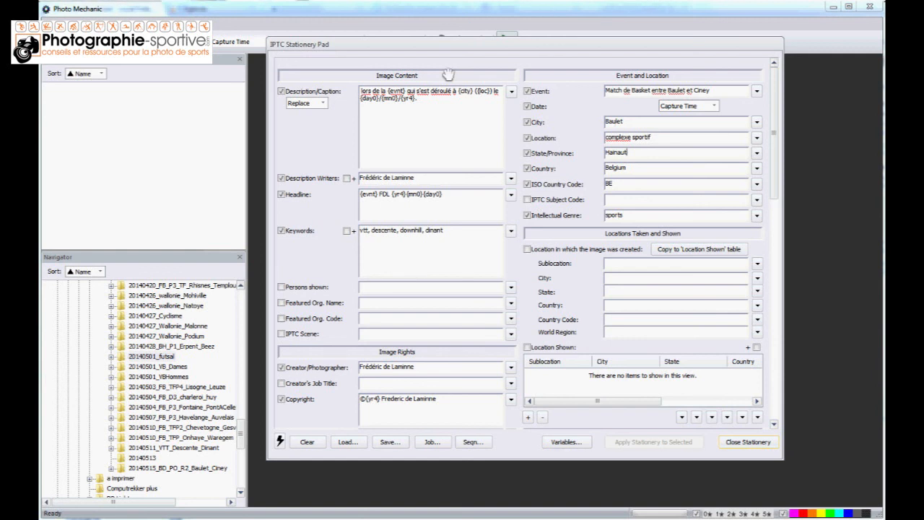
# Change "de la" to "du" before the {evnt} variable in the description/caption template
pyautogui.click(383, 91)
pyautogui.press('Right')
pyautogui.hotkey('shift', 'Left')
pyautogui.hotkey('shift', 'Left')
pyautogui.hotkey('shift', 'Left')
pyautogui.hotkey('shift', 'Left')
pyautogui.write('u')
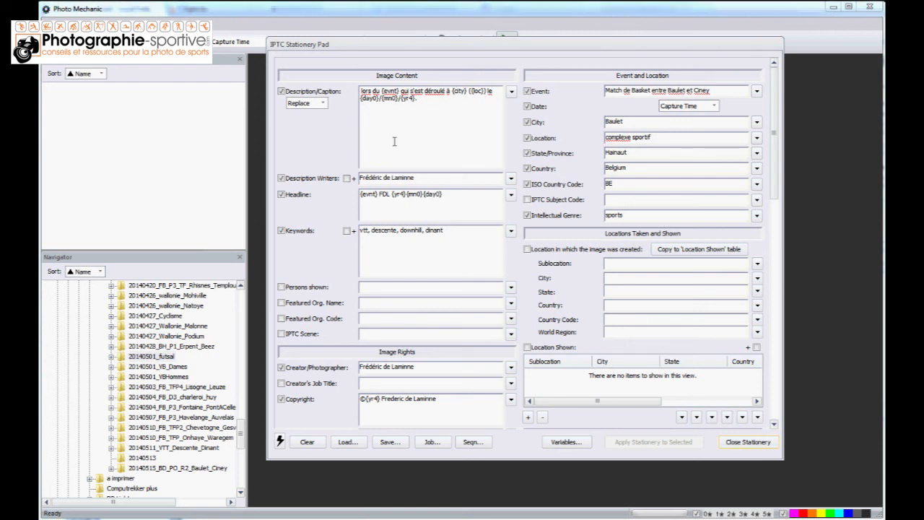
# Replace the keywords with "basket, sport, dames" and close the IPTC Stationery Pad
pyautogui.click(377, 193)
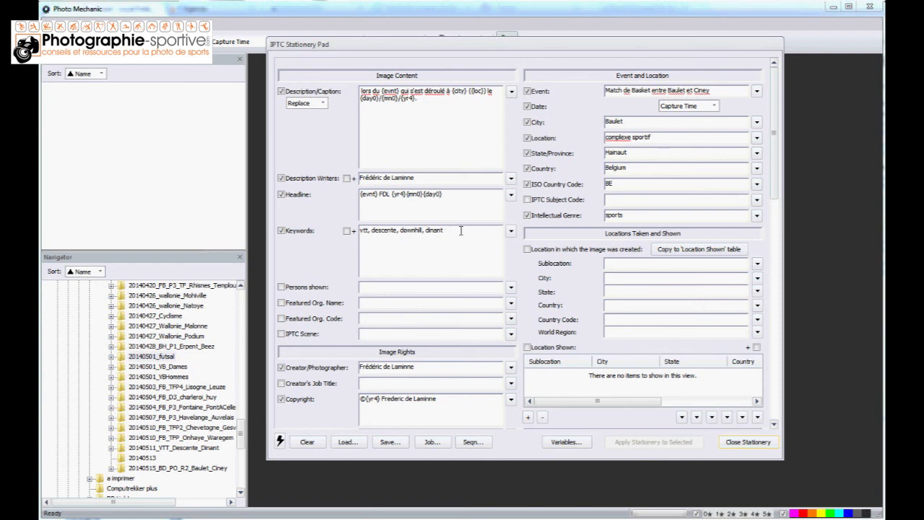
pyautogui.moveTo(460, 231); pyautogui.dragTo(346, 218)
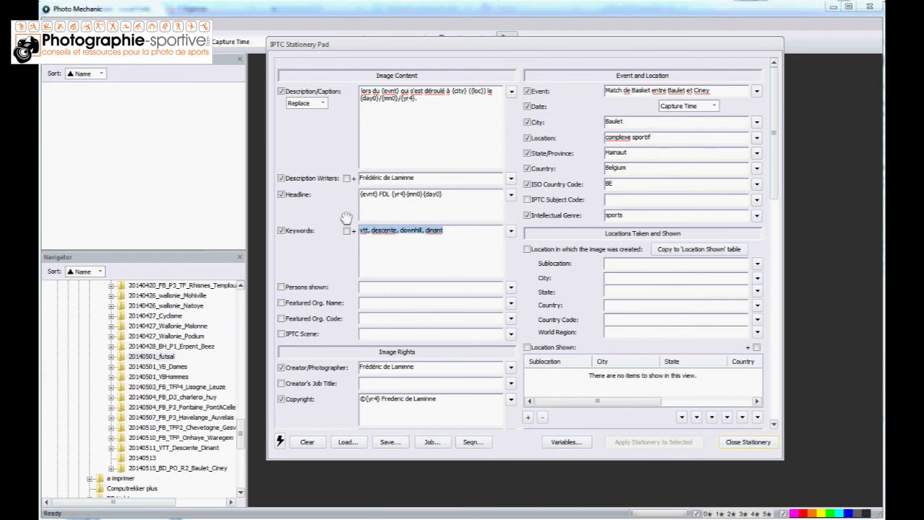
pyautogui.write('basket')
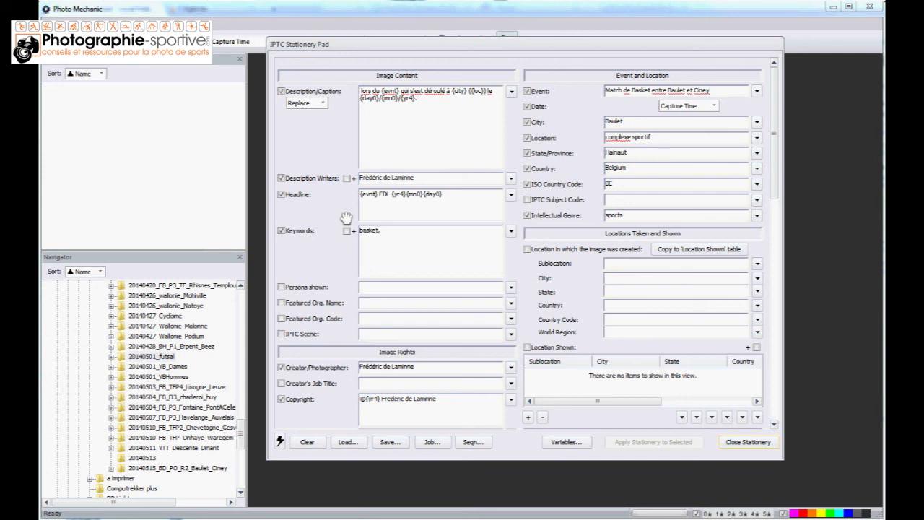
pyautogui.write(', sport, dames')
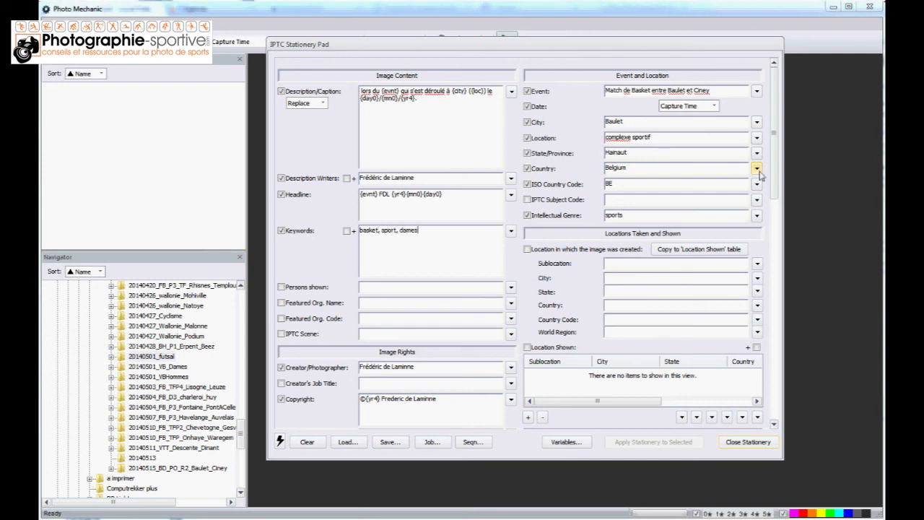
pyautogui.moveTo(774, 128); pyautogui.dragTo(806, 124)
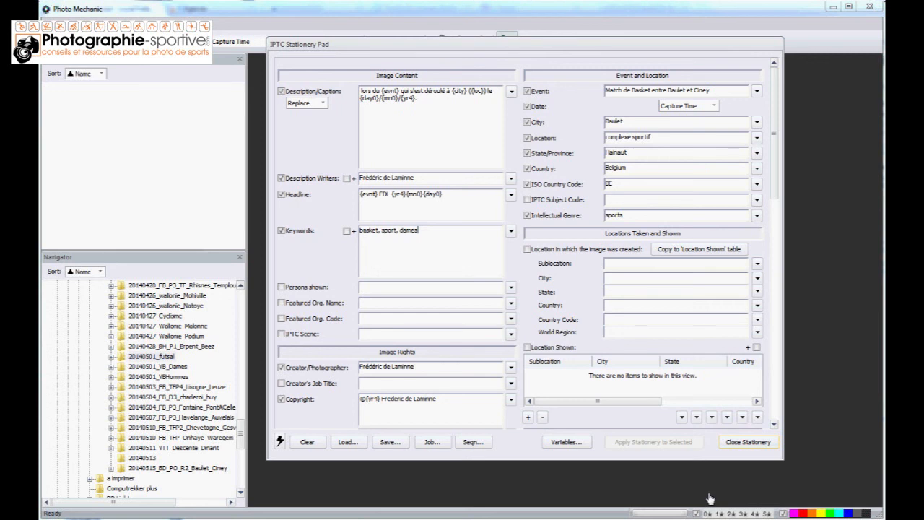
pyautogui.click(728, 441)
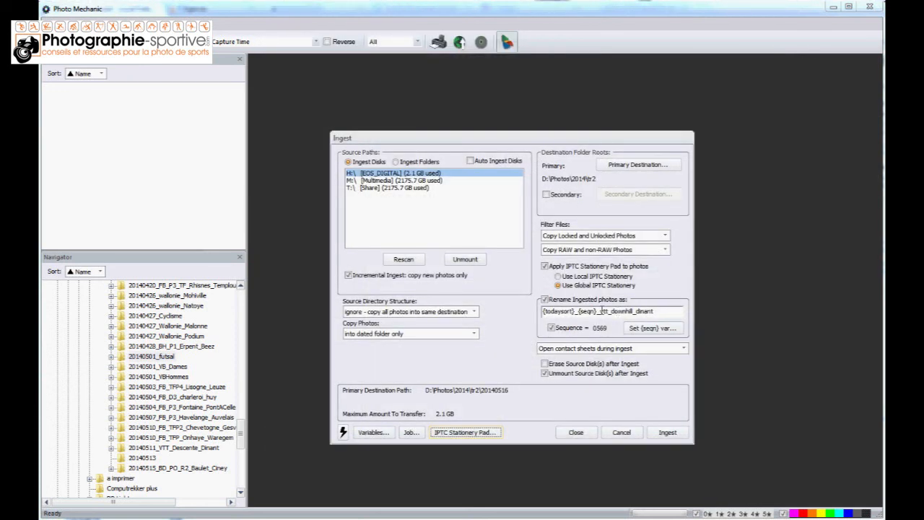
# Set the rename pattern for ingested photos to {todaysort}_{seqn}_basket_dames and reset the sequence variable to 0001
pyautogui.moveTo(601, 310); pyautogui.dragTo(655, 311)
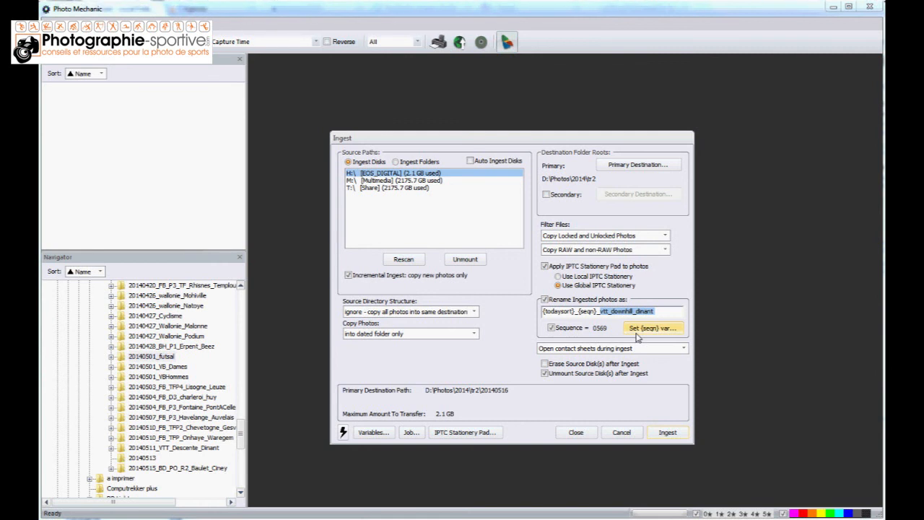
pyautogui.write('basket_dames')
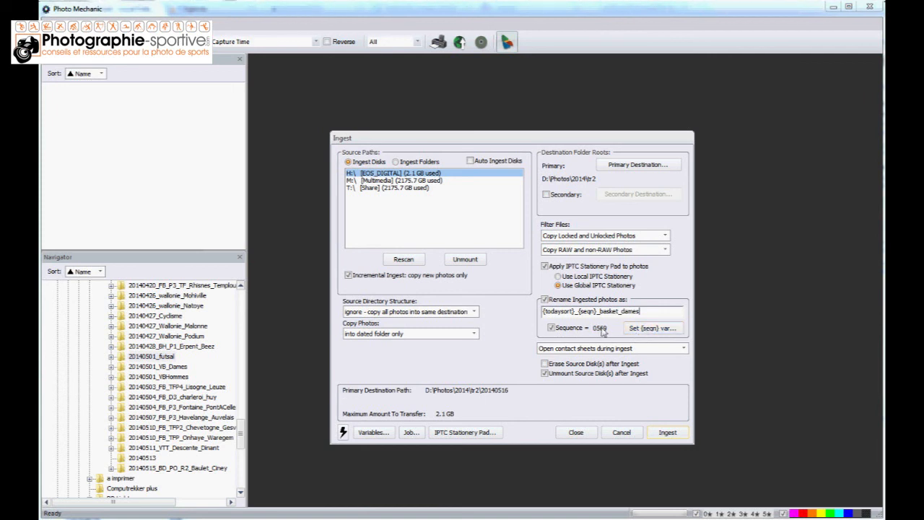
pyautogui.click(635, 334)
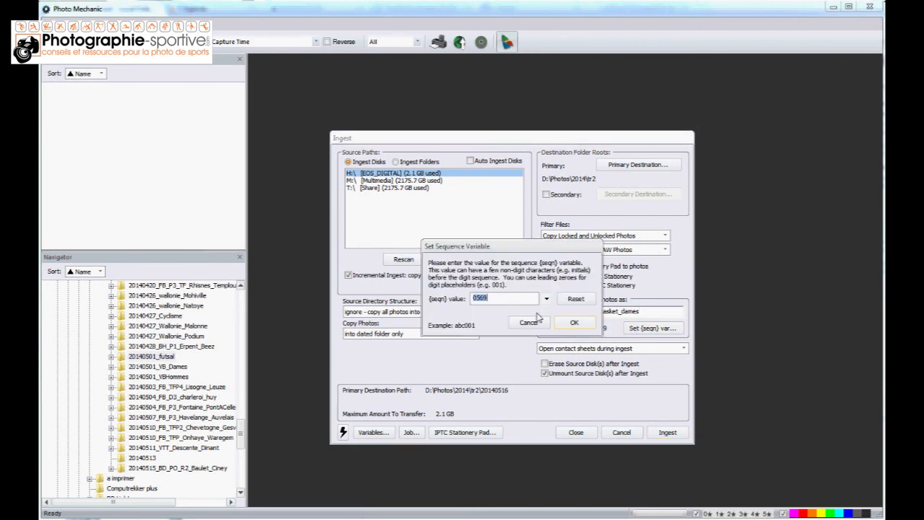
pyautogui.click(575, 299)
pyautogui.click(573, 324)
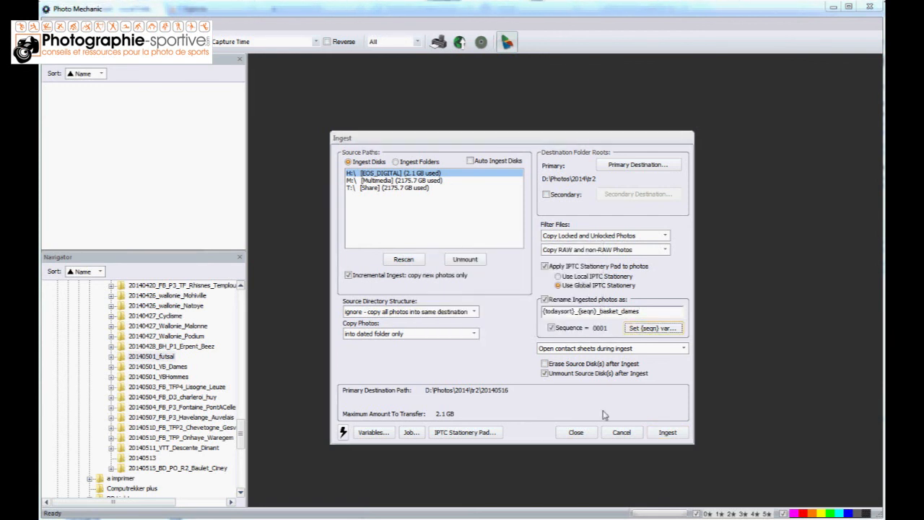
# Start the ingest and minimise the Ingest Tasks window
pyautogui.click(667, 432)
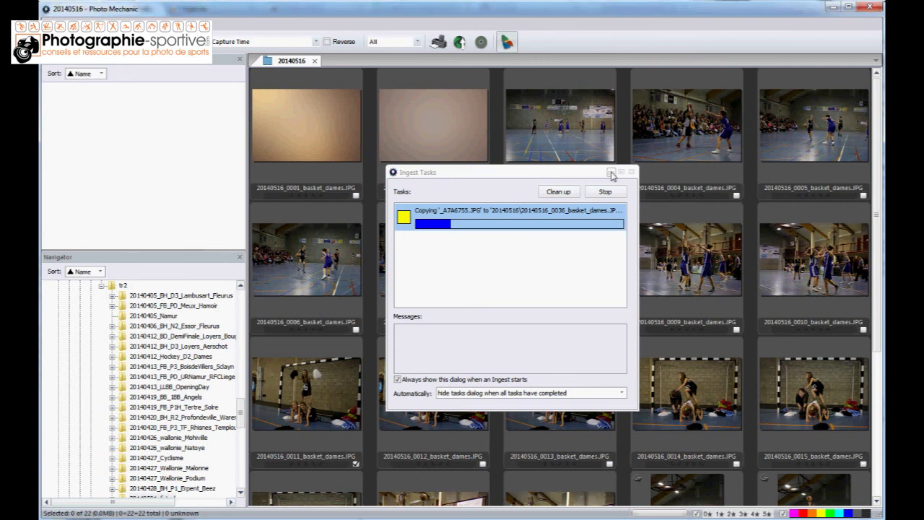
pyautogui.click(611, 174)
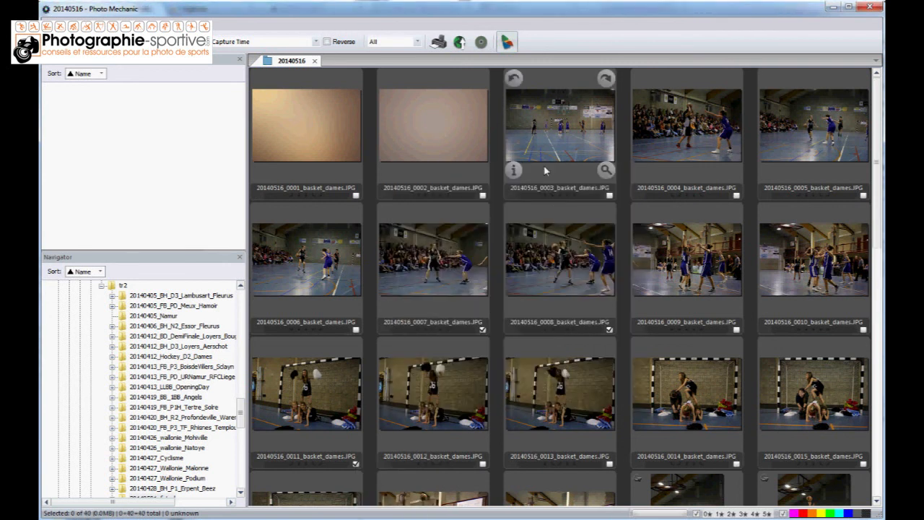
# Open 20140516_0003_basket_dames.JPG in the preview and look through the following photos one by one up to 20140516_0024_basket_dames.JPG
pyautogui.click(549, 132)
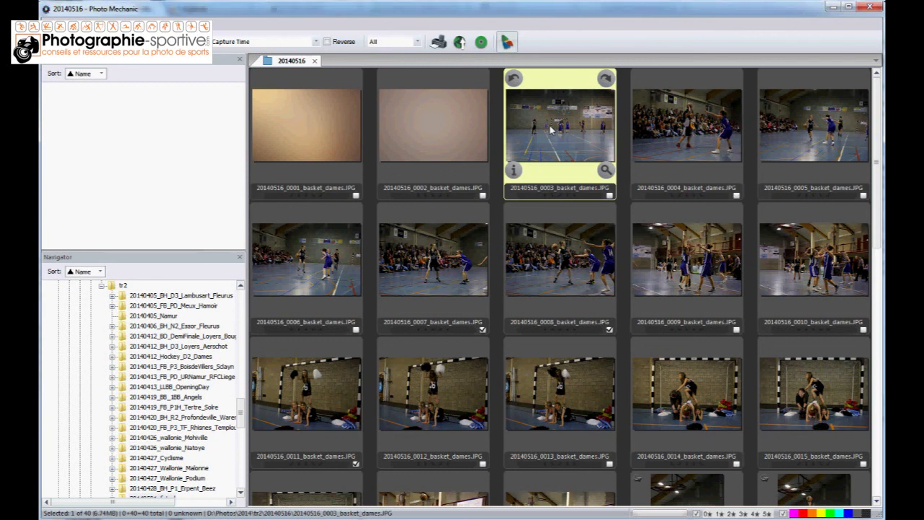
pyautogui.doubleClick(550, 130)
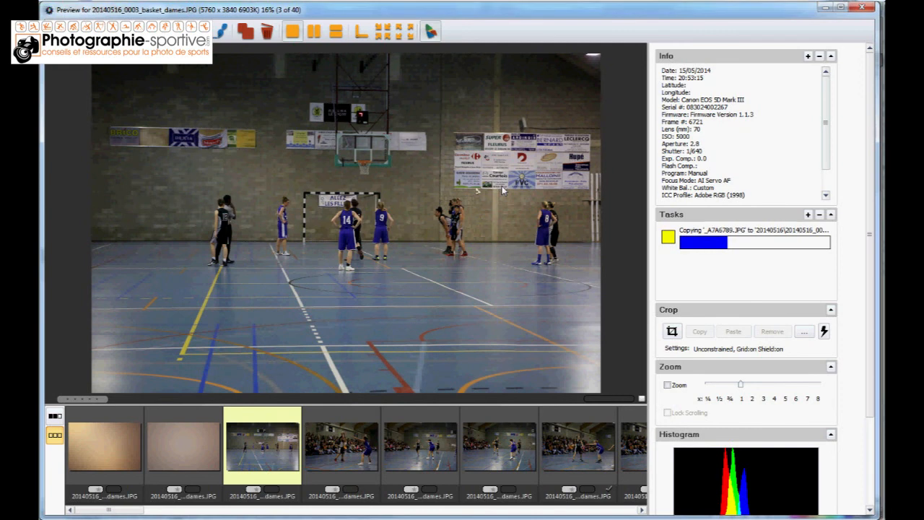
pyautogui.press('Right')
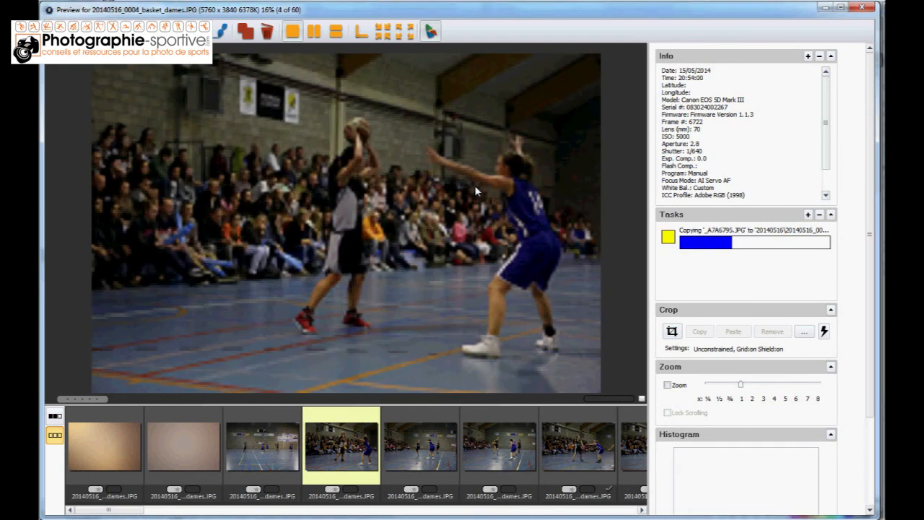
pyautogui.press('Right')
pyautogui.press('Right')
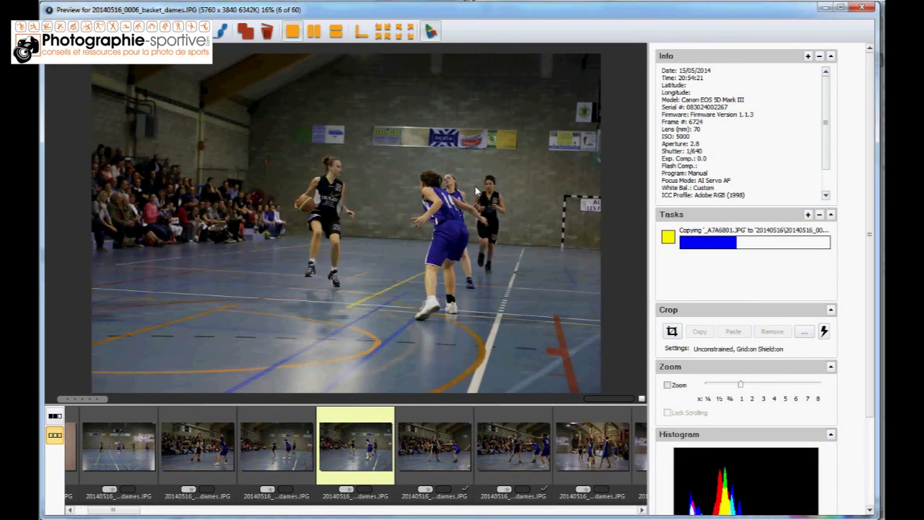
pyautogui.press('Right')
pyautogui.press('Right')
pyautogui.press('Right')
pyautogui.press('Right')
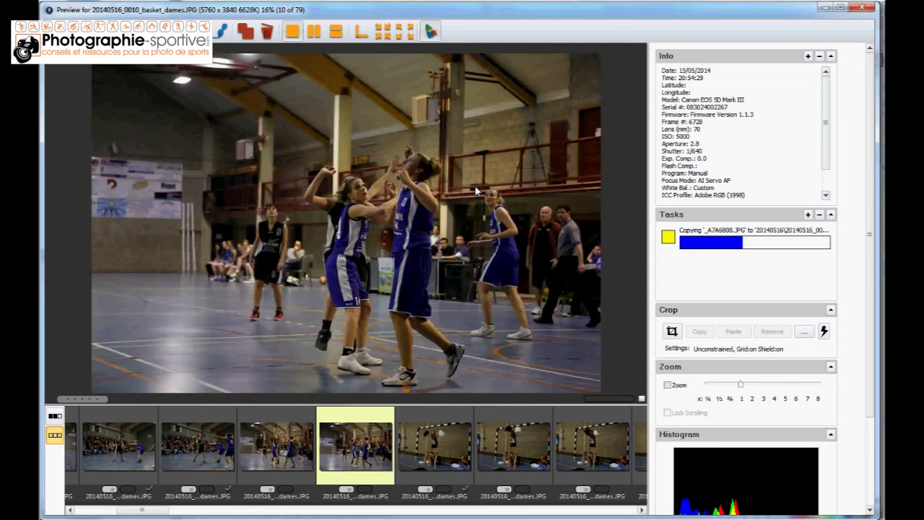
pyautogui.press('Right')
pyautogui.press('Right')
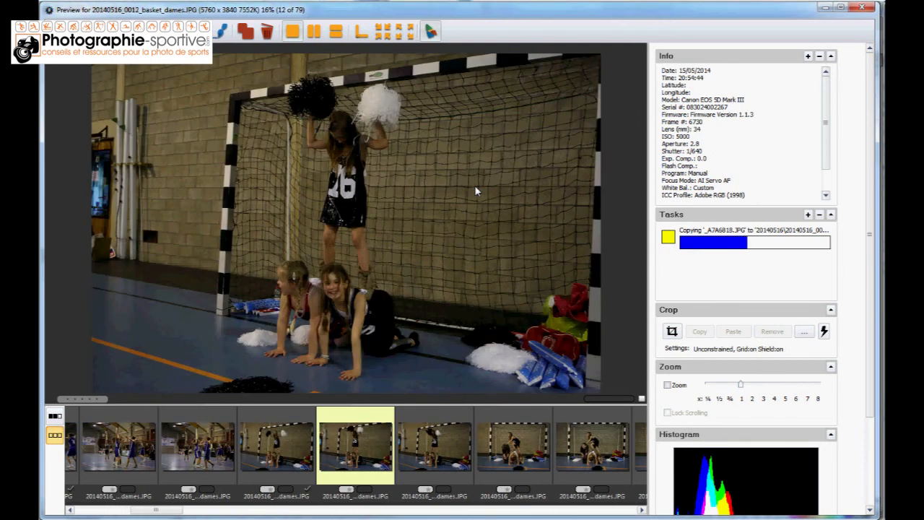
pyautogui.press('Right')
pyautogui.press('Right')
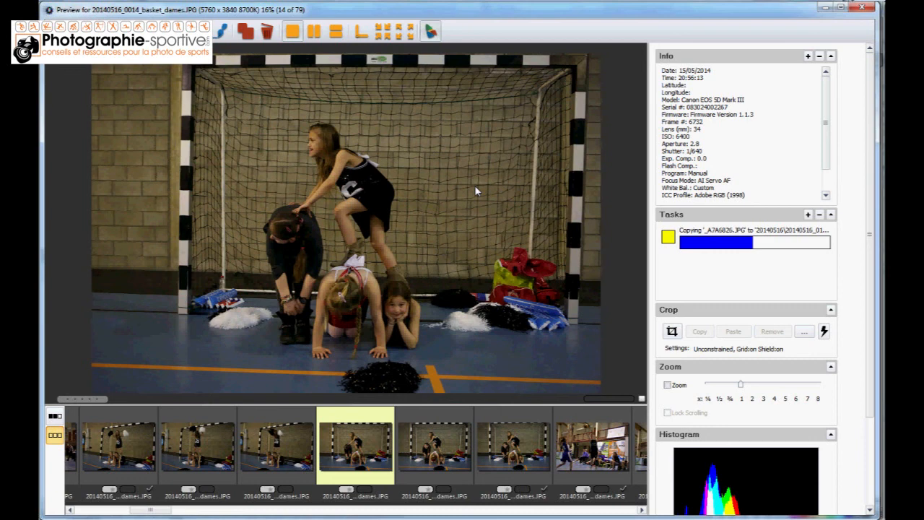
pyautogui.press('Right')
pyautogui.press('Right')
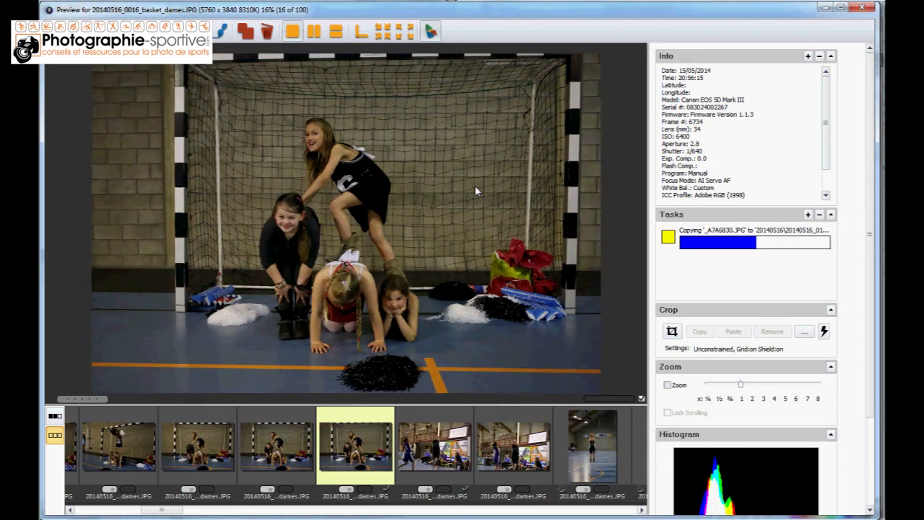
pyautogui.press('Right')
pyautogui.press('Right')
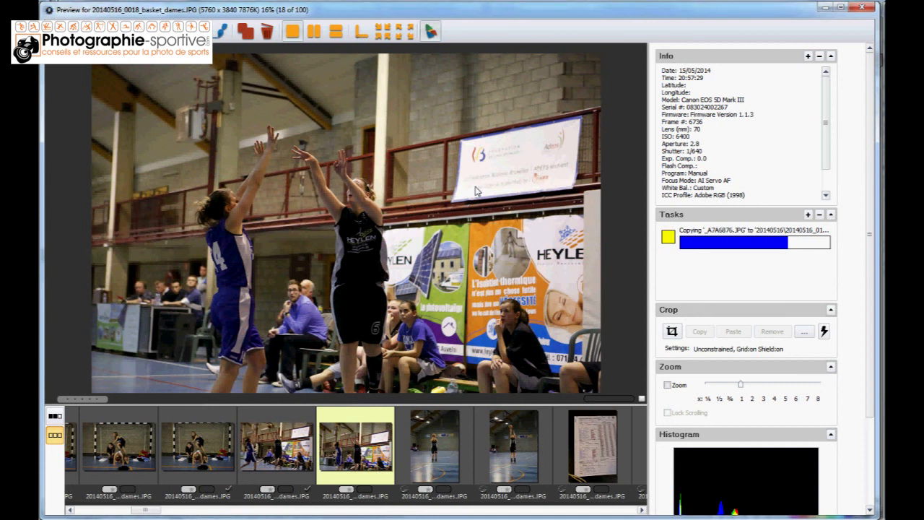
pyautogui.press('Right')
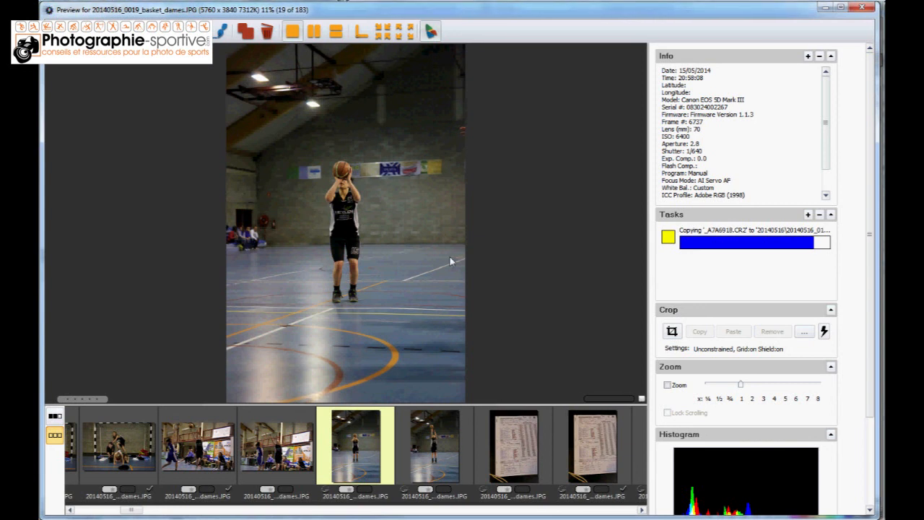
pyautogui.press('Right')
pyautogui.press('Right')
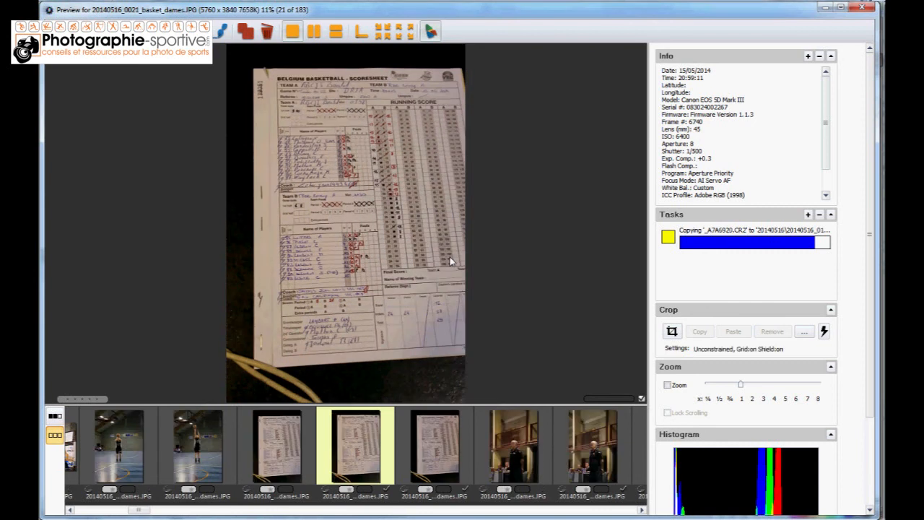
pyautogui.press('Right')
pyautogui.press('Right')
pyautogui.press('Right')
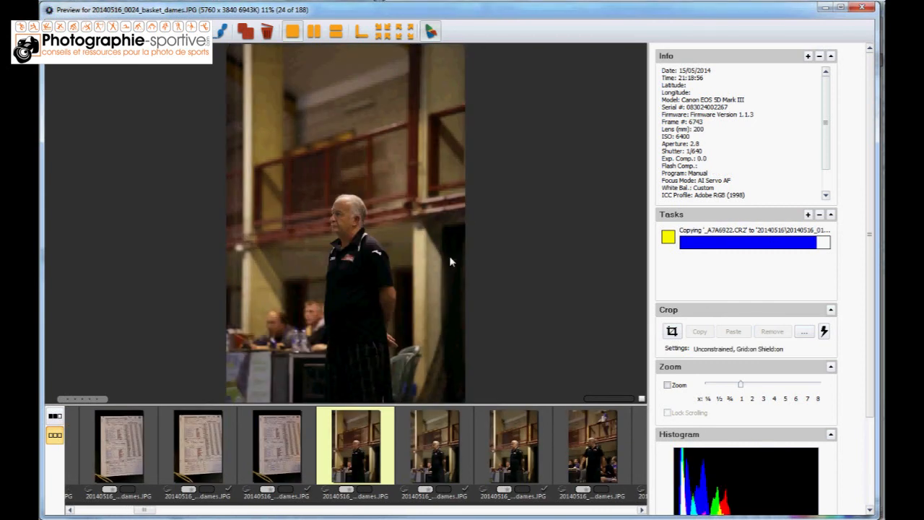
# Look through the next previewed photos one by one from 20140516_0025_basket_dames.JPG up to 20140516_0033_basket_dames.JPG
pyautogui.press('Right')
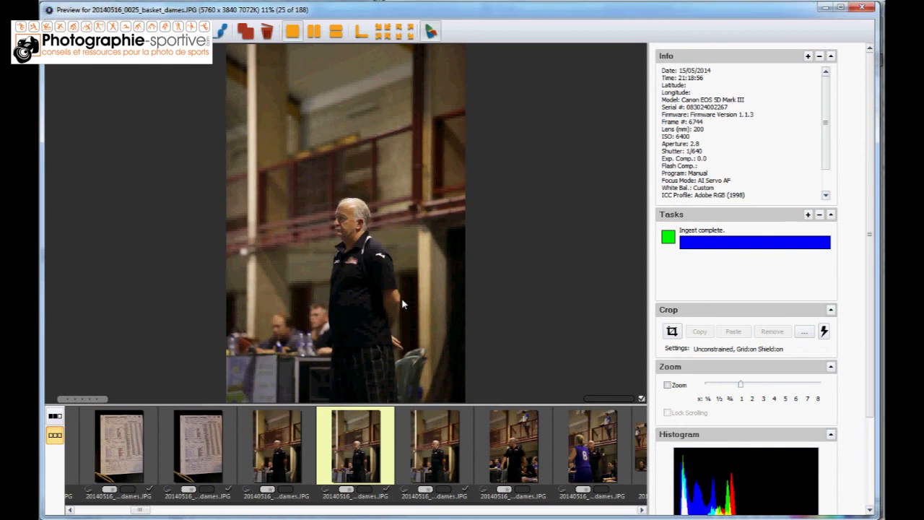
pyautogui.press('Right')
pyautogui.press('Right')
pyautogui.press('Right')
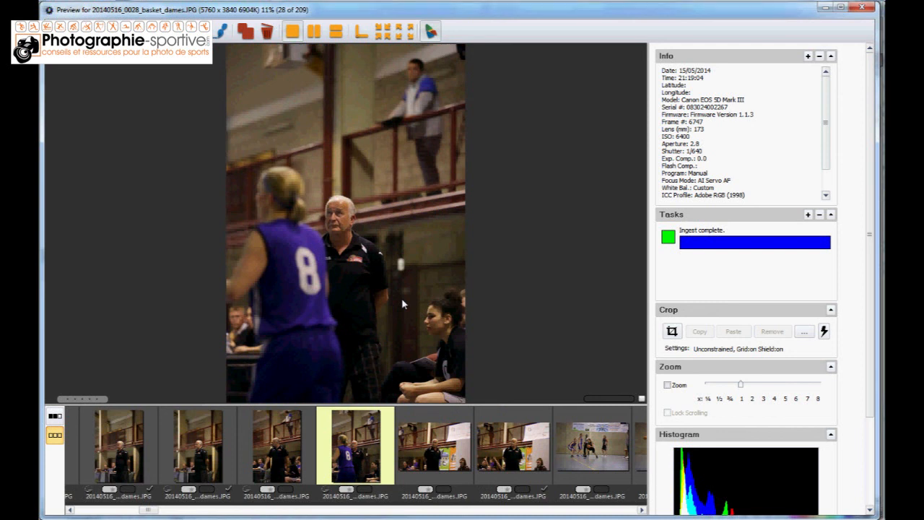
pyautogui.press('Right')
pyautogui.press('Right')
pyautogui.press('Right')
pyautogui.press('Right')
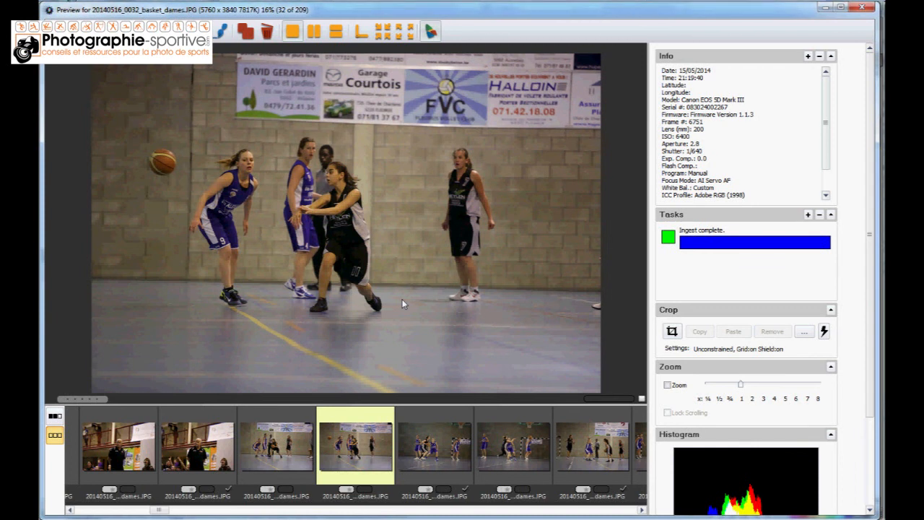
pyautogui.press('Right')
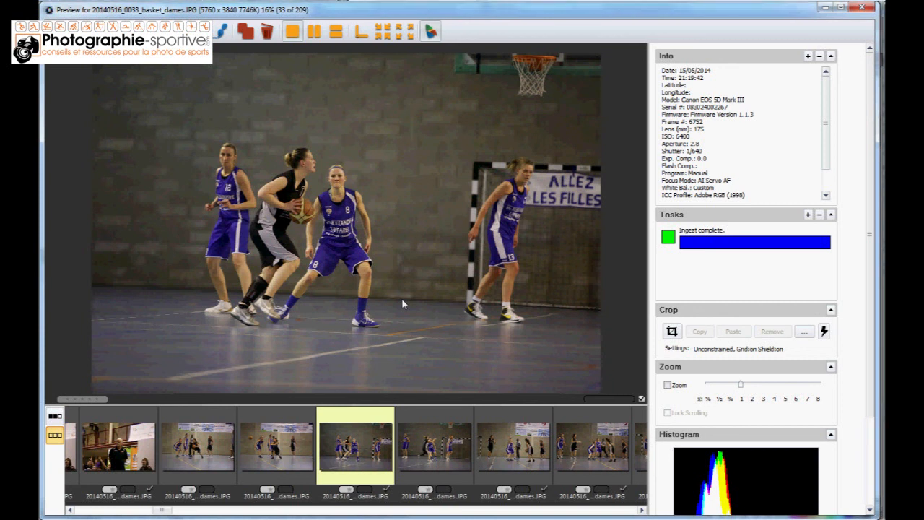
# Inspect the photos from 20140516_0033_basket_dames.JPG to 20140516_0047_basket_dames.JPG at 100% zoom, then return to the full-image view
pyautogui.click(402, 304)
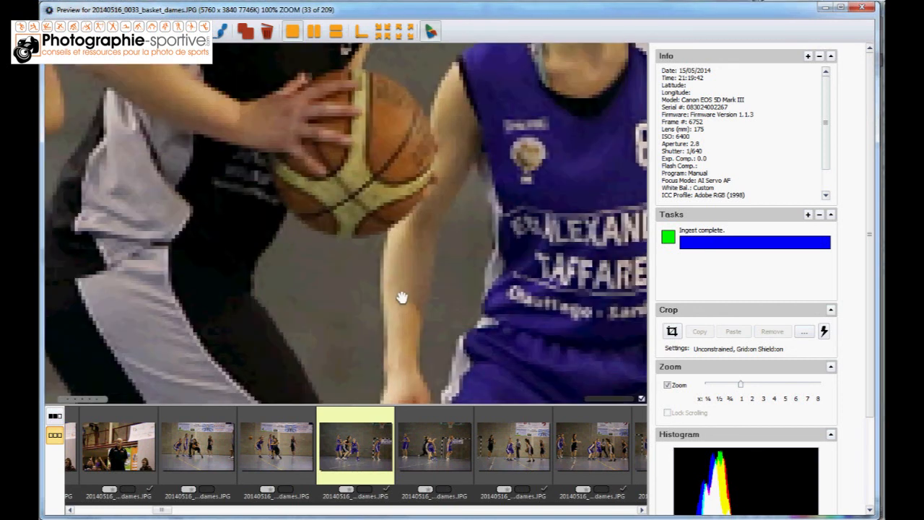
pyautogui.press('Right')
pyautogui.press('Right')
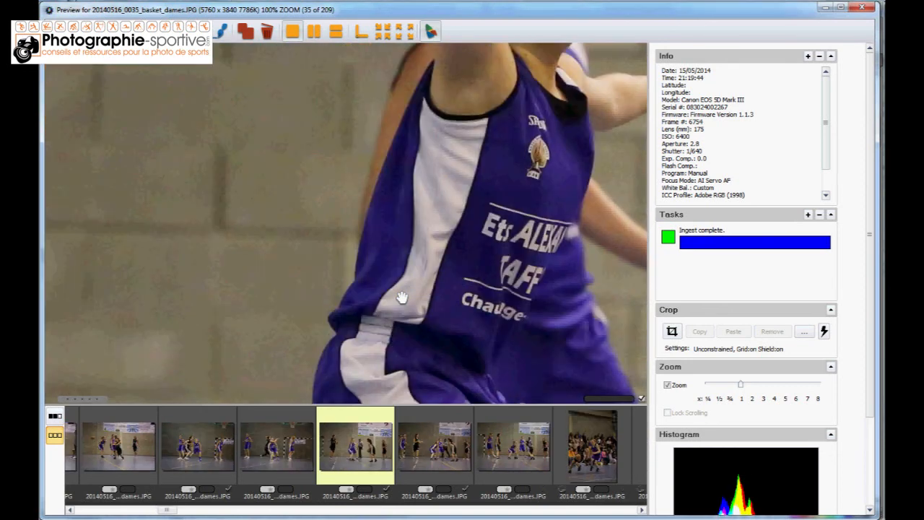
pyautogui.press('Right')
pyautogui.press('Right')
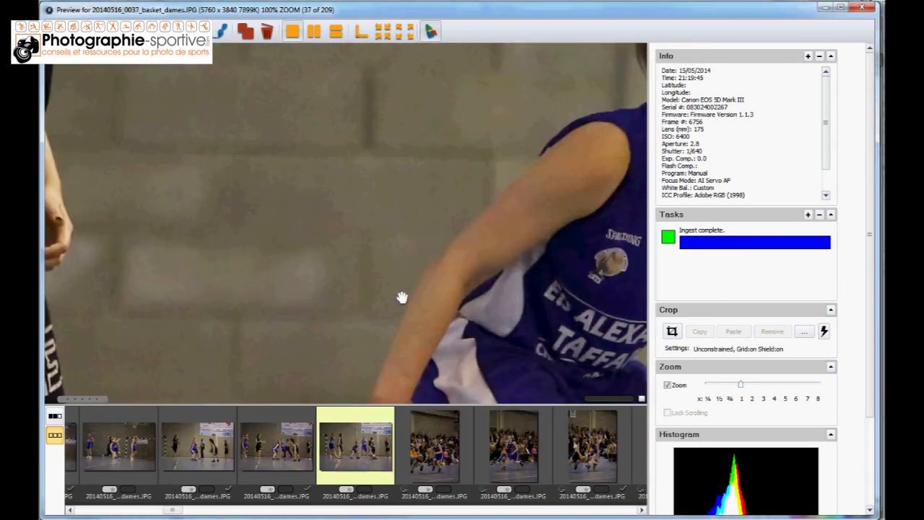
pyautogui.press('Right')
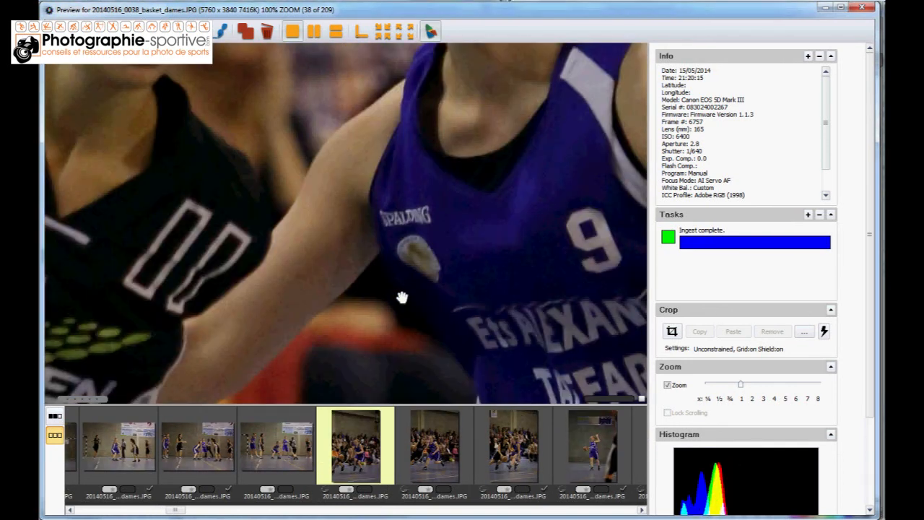
pyautogui.press('Right')
pyautogui.press('Right')
pyautogui.press('Right')
pyautogui.press('Right')
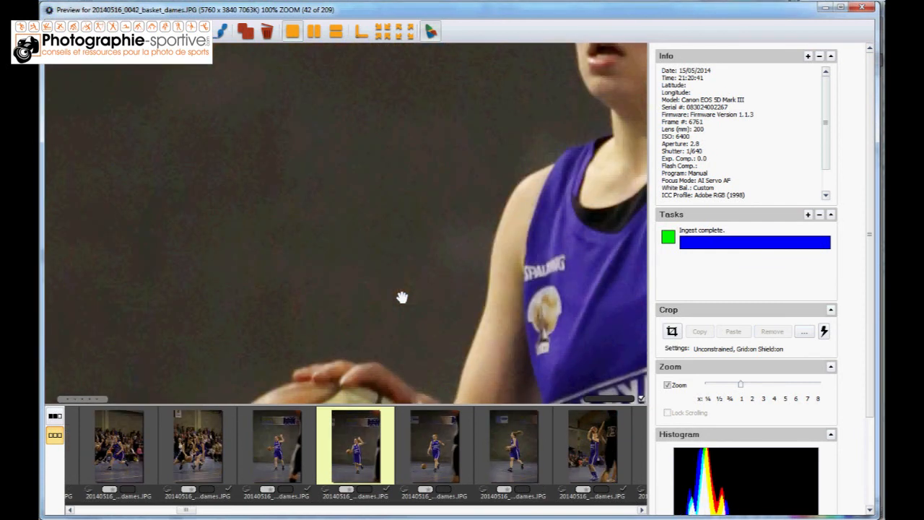
pyautogui.press('Right')
pyautogui.press('Right')
pyautogui.press('Right')
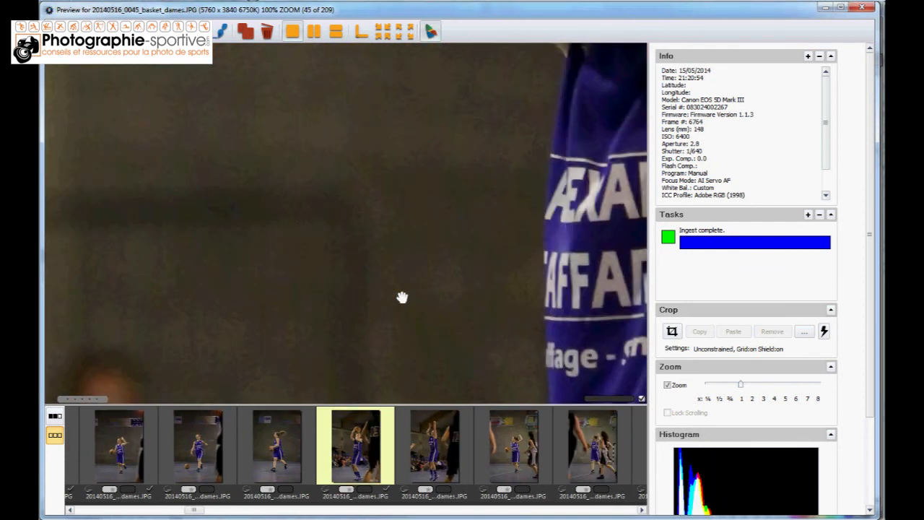
pyautogui.press('Right')
pyautogui.press('Right')
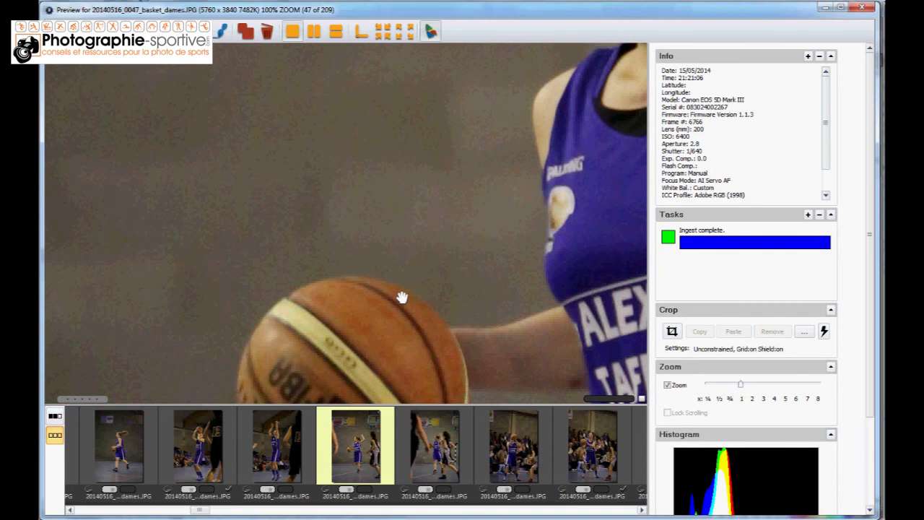
pyautogui.click(403, 296)
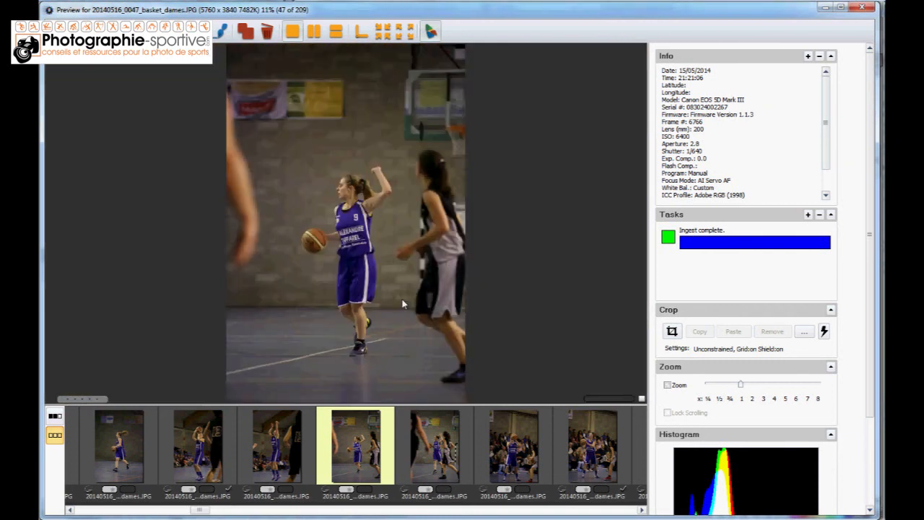
# Jump ahead to 20140516_0182_basket_dames.CR2 and inspect the raw photos at 100% zoom through 20140516_0206_basket_dames.CR2, ending in full-image view
pyautogui.moveTo(202, 511); pyautogui.dragTo(561, 516)
pyautogui.click(443, 453)
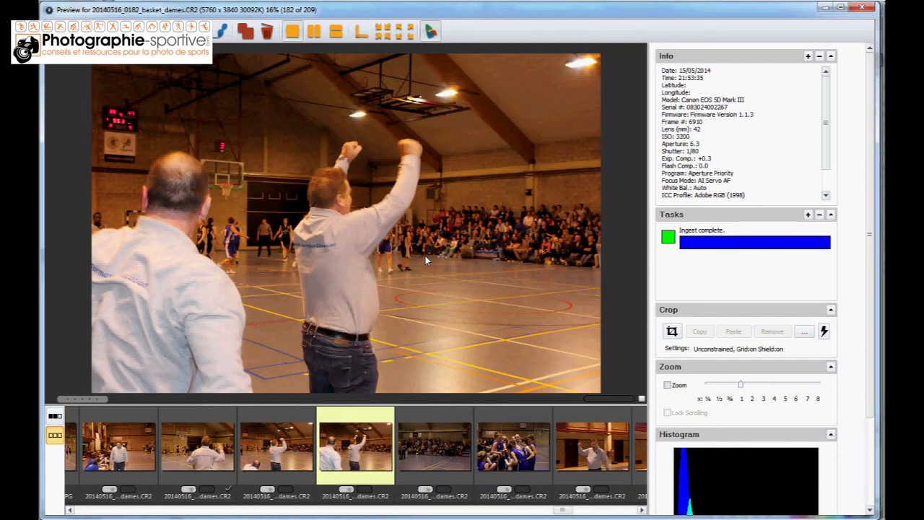
pyautogui.click(379, 263)
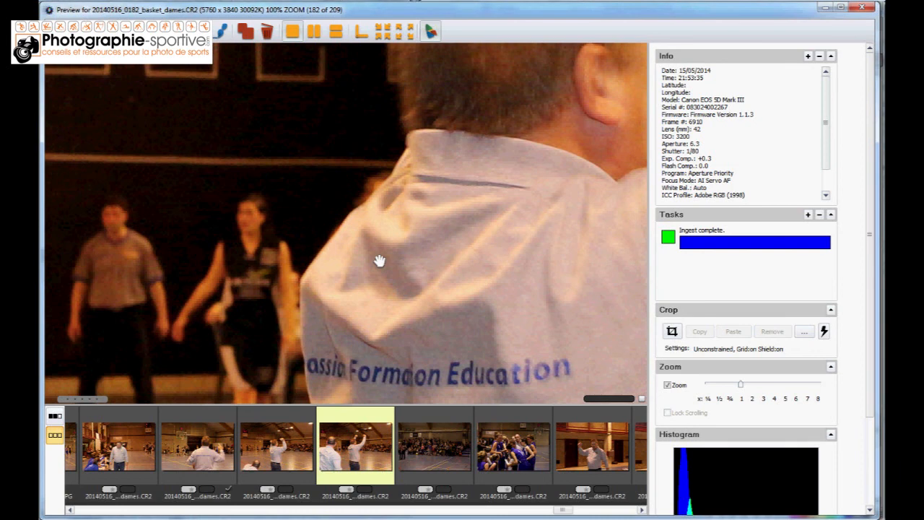
pyautogui.press('Right')
pyautogui.press('Right')
pyautogui.press('Right')
pyautogui.press('Right')
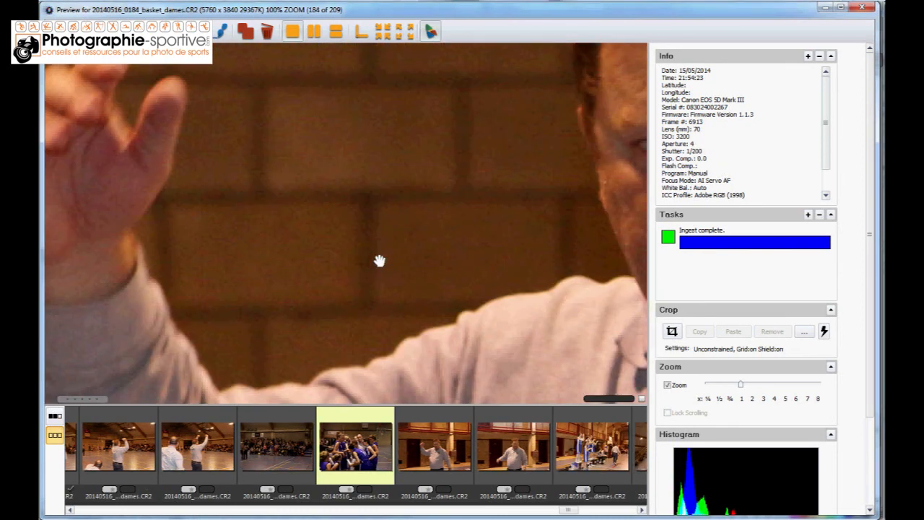
pyautogui.press('Right')
pyautogui.press('Right')
pyautogui.press('Right')
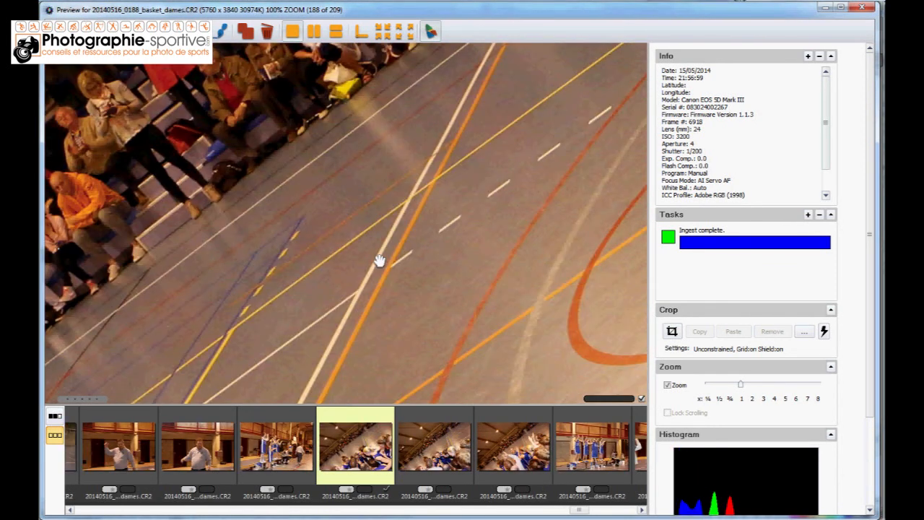
pyautogui.press('Right')
pyautogui.press('Right')
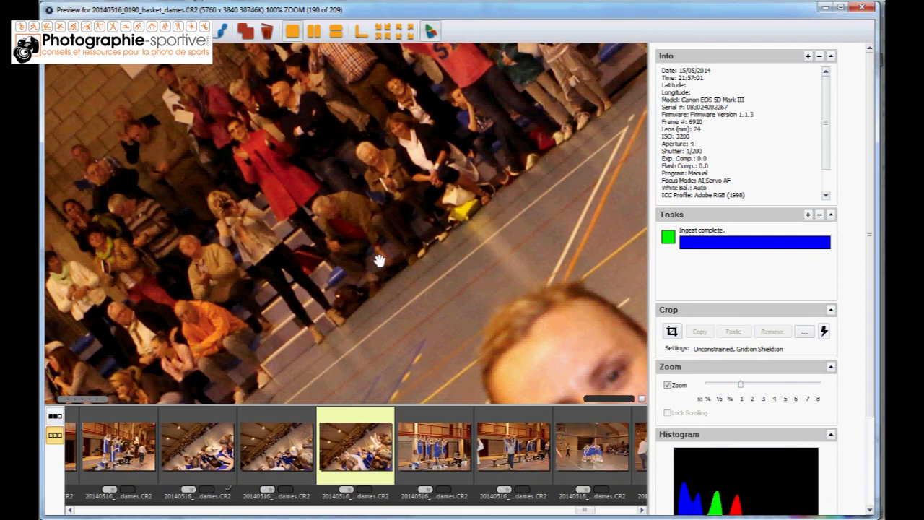
pyautogui.press('Right')
pyautogui.press('Right')
pyautogui.press('Right')
pyautogui.press('Right')
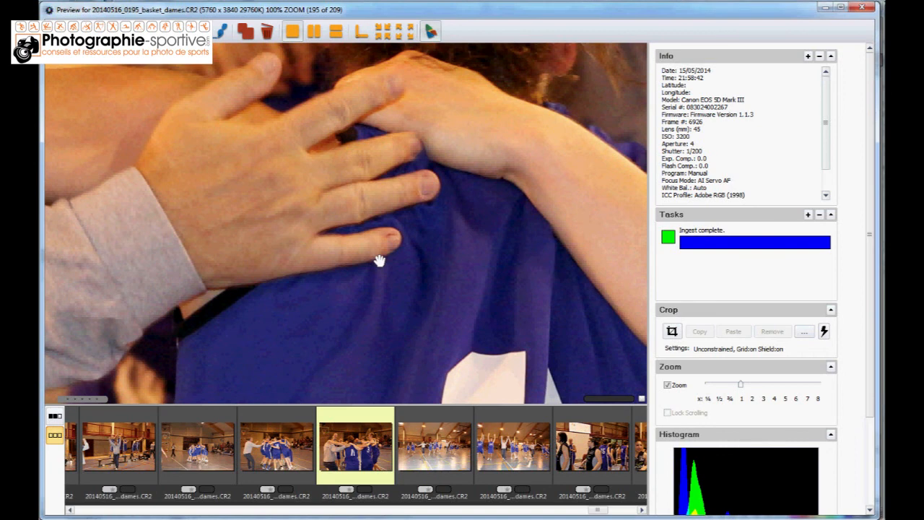
pyautogui.press('Right')
pyautogui.press('Right')
pyautogui.press('Right')
pyautogui.press('Right')
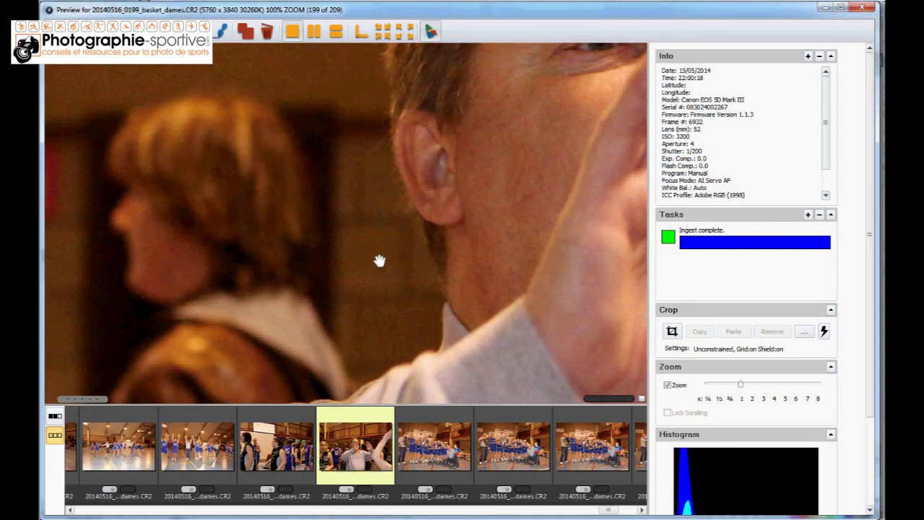
pyautogui.press('Right')
pyautogui.press('Right')
pyautogui.press('Right')
pyautogui.press('Right')
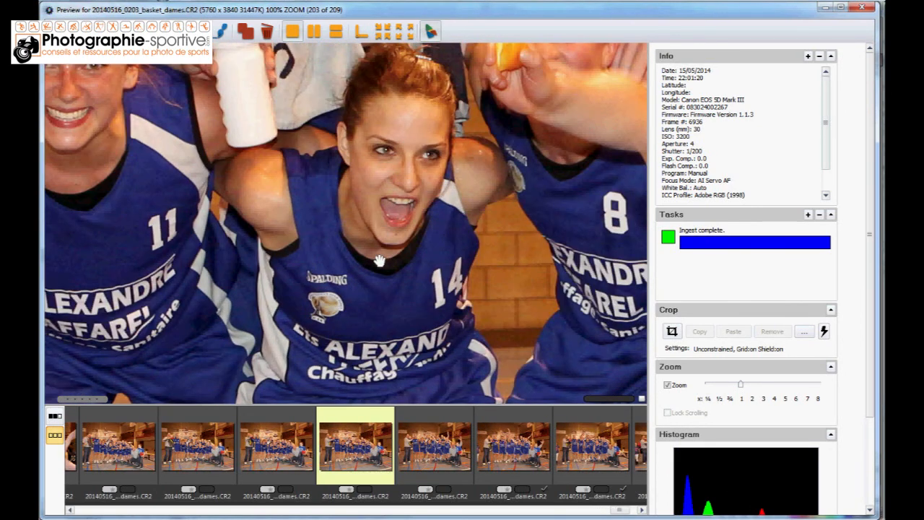
pyautogui.press('Right')
pyautogui.press('Right')
pyautogui.press('Right')
pyautogui.click(379, 260)
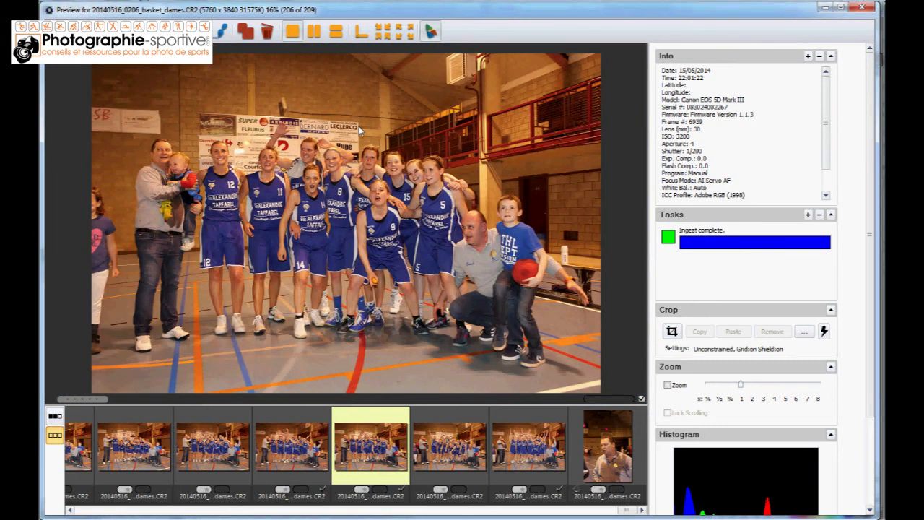
# Close the preview and filter the 20140516 contact sheet to show only Tagged photos, browsing back to the first one
pyautogui.click(864, 8)
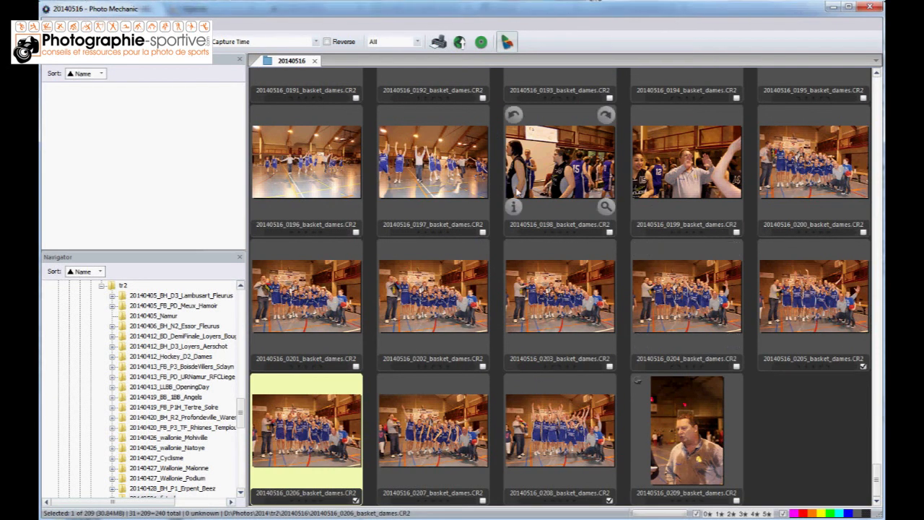
pyautogui.moveTo(877, 477); pyautogui.dragTo(880, 291)
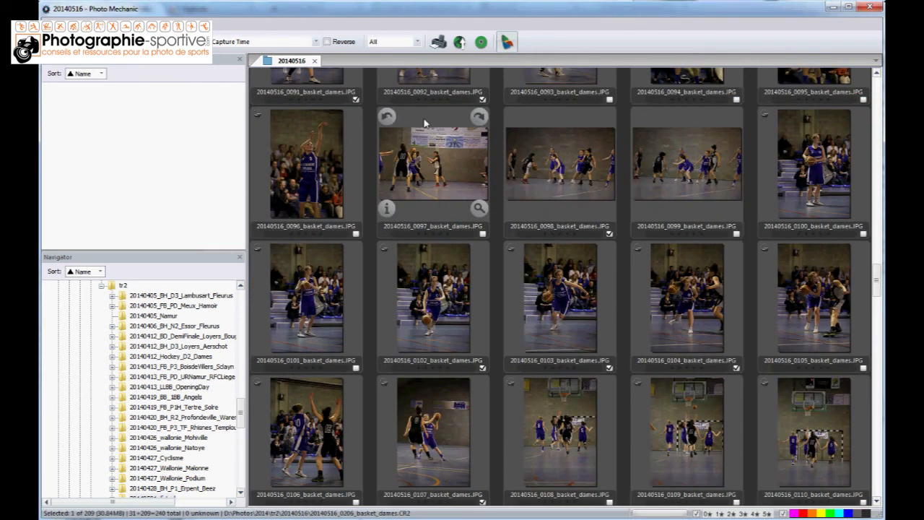
pyautogui.click(418, 42)
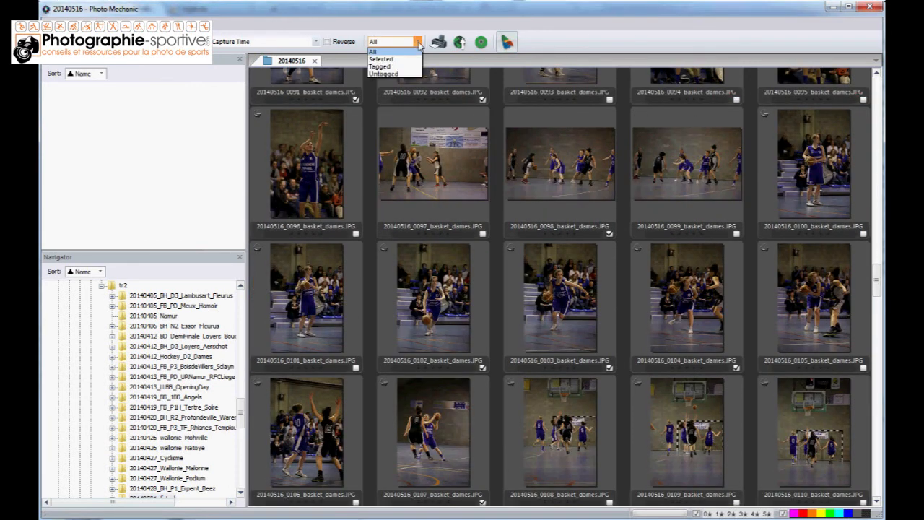
pyautogui.click(381, 67)
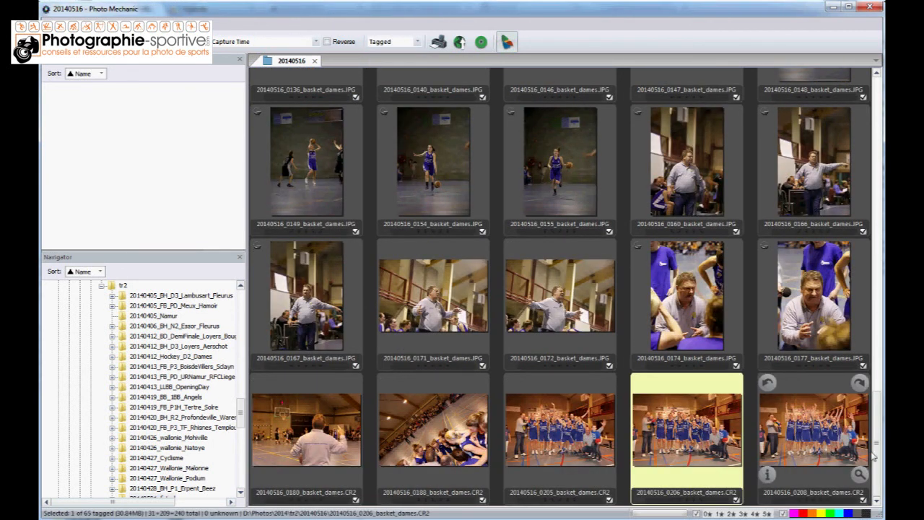
pyautogui.scroll(5, 870, 237)
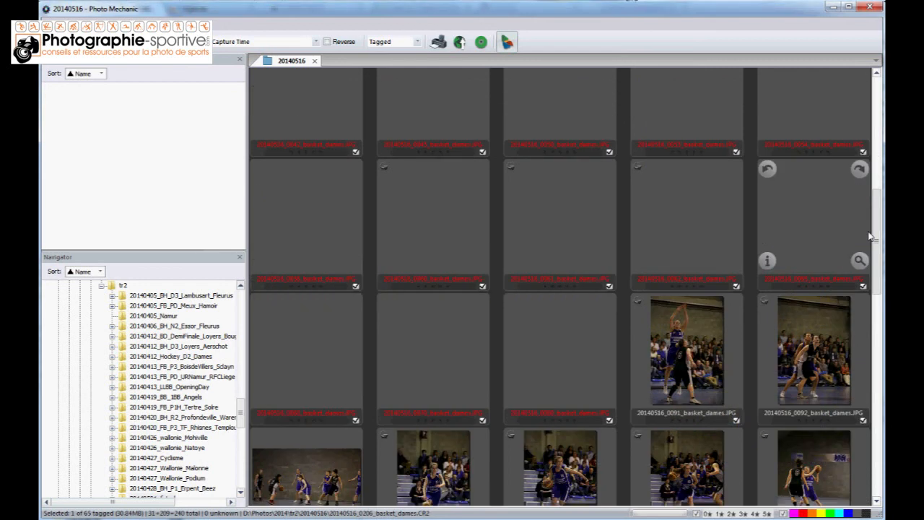
pyautogui.scroll(5, 871, 236)
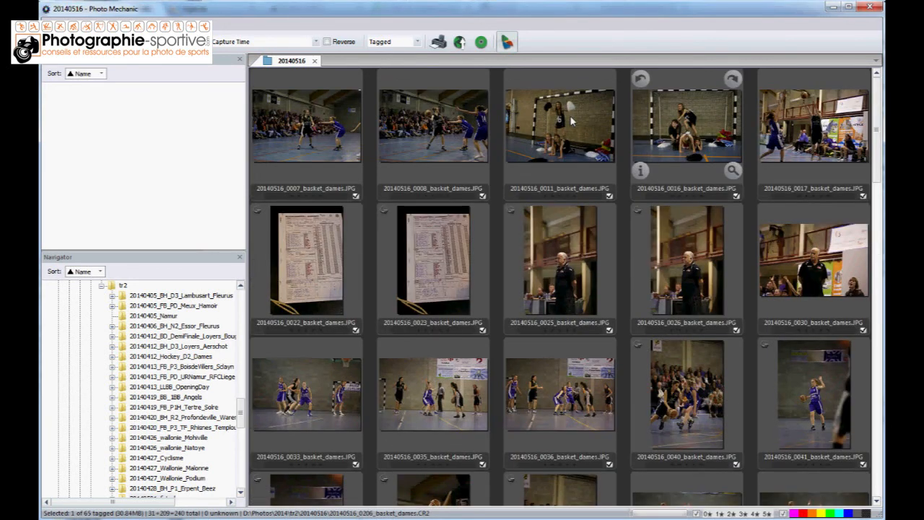
# Open 20140516_0007_basket_dames.JPG in the preview and check the sharpness of the tagged photos at 100% zoom up to 20140516_0026_basket_dames.JPG
pyautogui.click(309, 123)
pyautogui.doubleClick(309, 123)
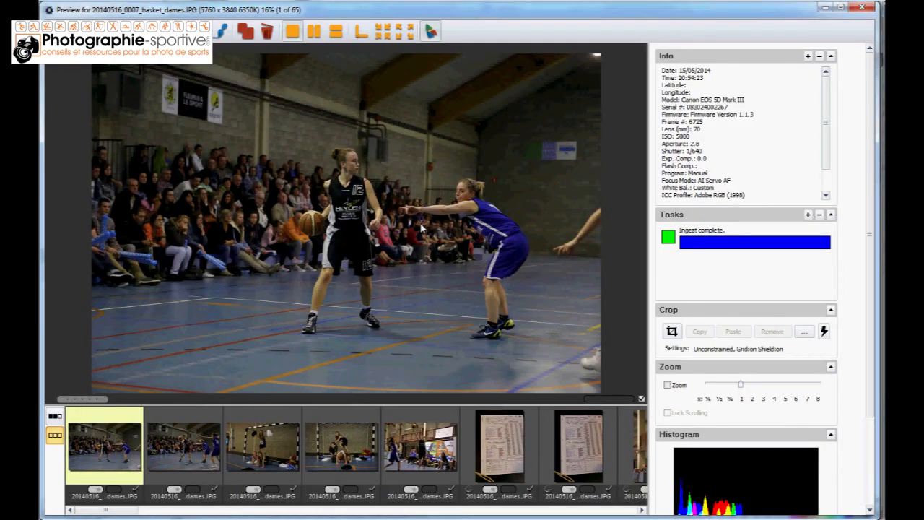
pyautogui.click(420, 222)
pyautogui.moveTo(421, 222); pyautogui.dragTo(318, 265)
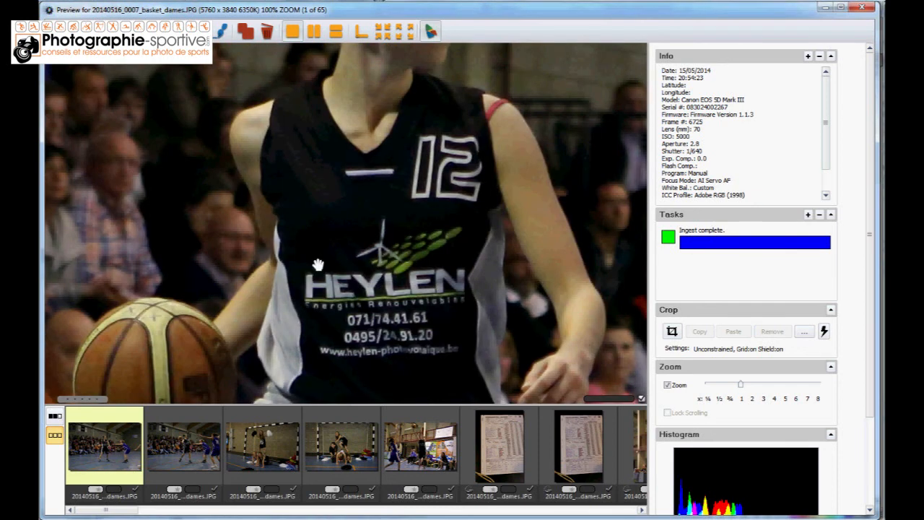
pyautogui.press('Right')
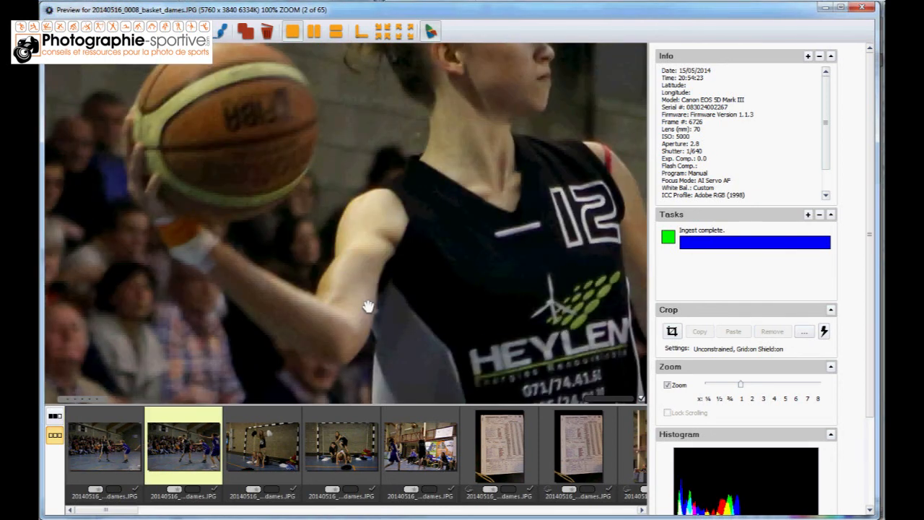
pyautogui.press('Right')
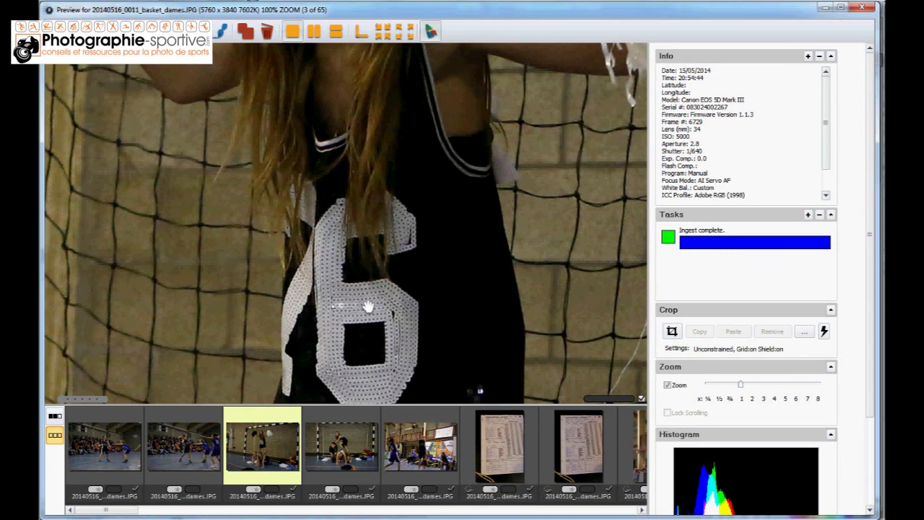
pyautogui.press('Right')
pyautogui.press('Right')
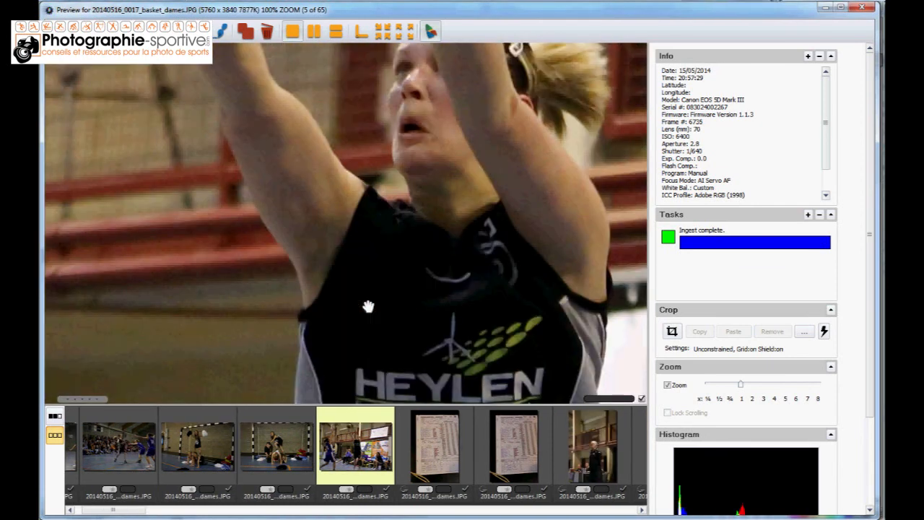
pyautogui.press('Right')
pyautogui.press('Right')
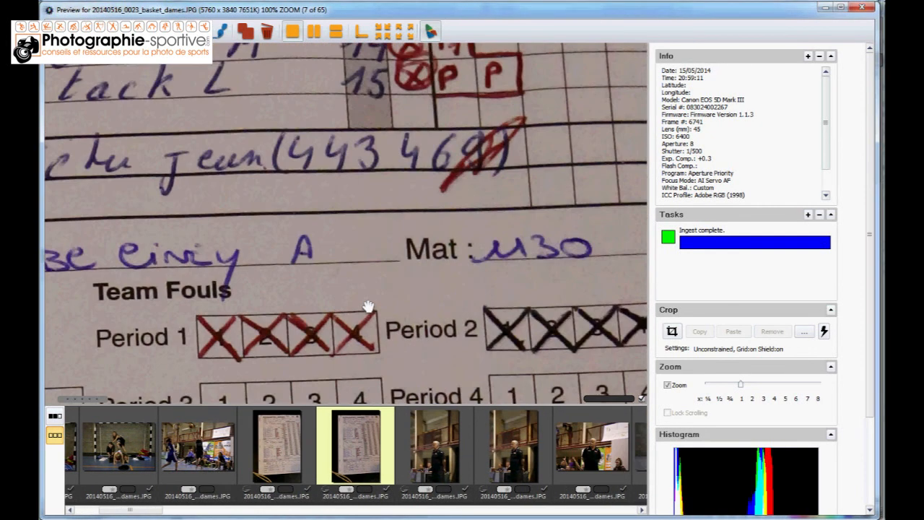
pyautogui.press('Right')
pyautogui.moveTo(368, 307); pyautogui.dragTo(422, 188)
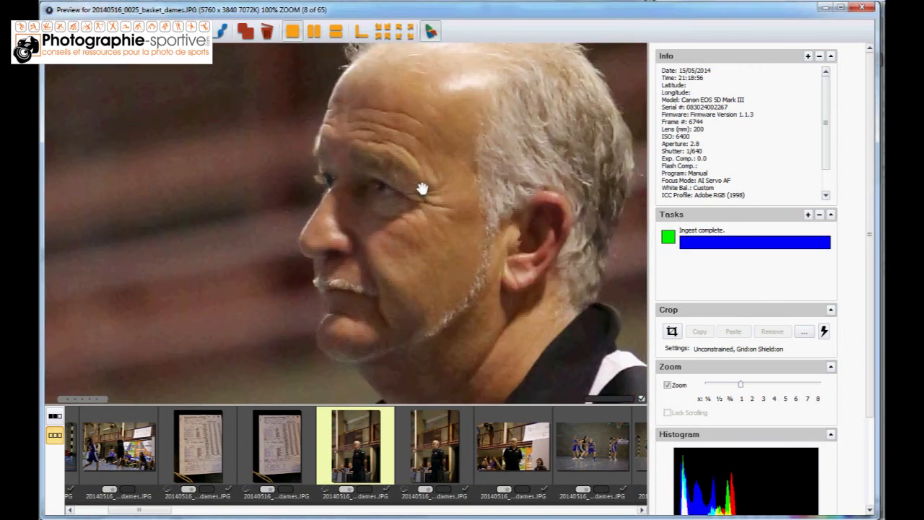
# Check the sharpness of the tagged photos at 100% zoom from 20140516_0026_basket_dames.JPG to 20140516_0061_basket_dames.JPG, comparing with the full image, and untag 0061
pyautogui.press('Right')
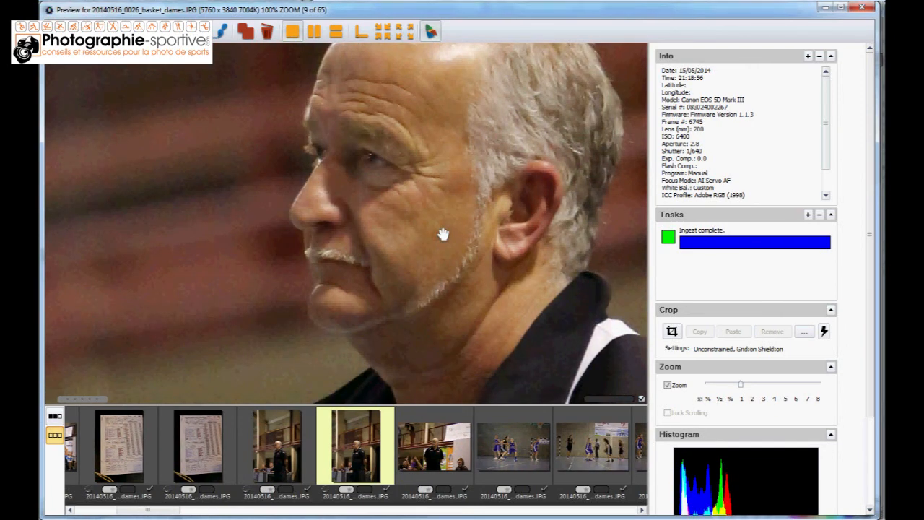
pyautogui.press('Right')
pyautogui.press('Right')
pyautogui.press('Right')
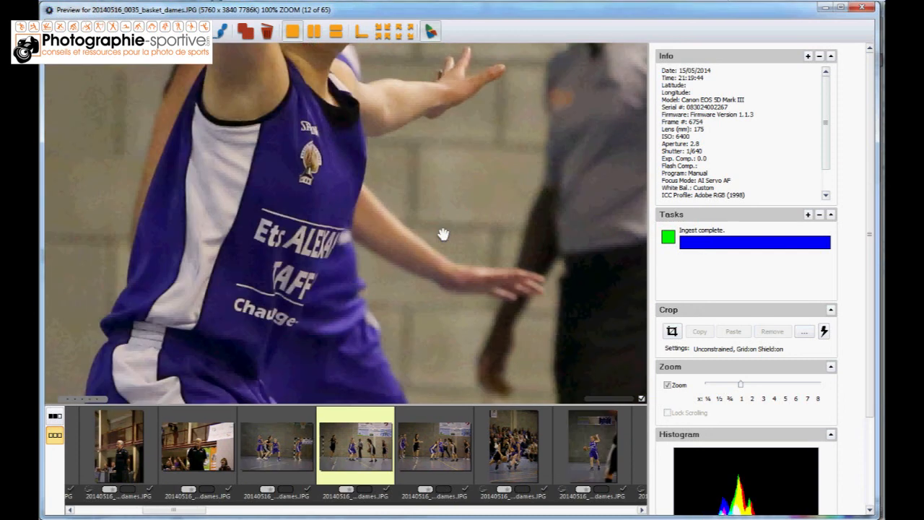
pyautogui.press('Right')
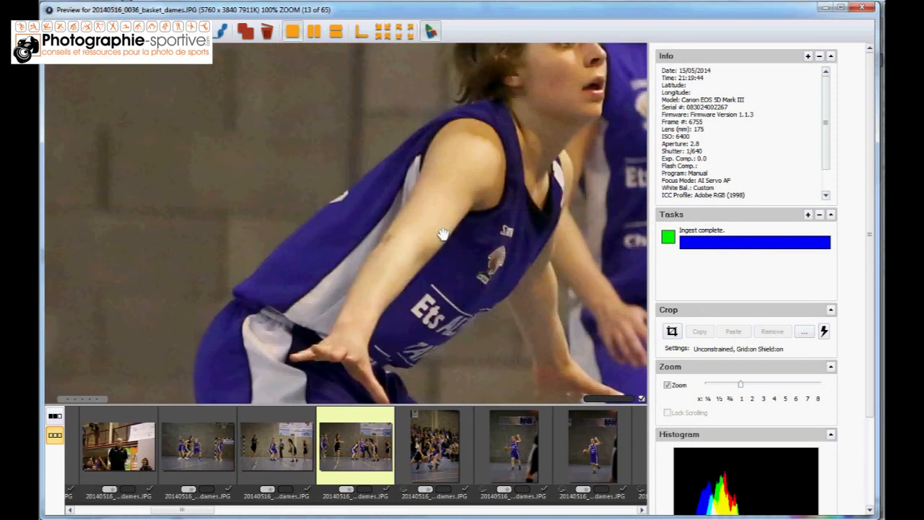
pyautogui.press('Right')
pyautogui.press('Right')
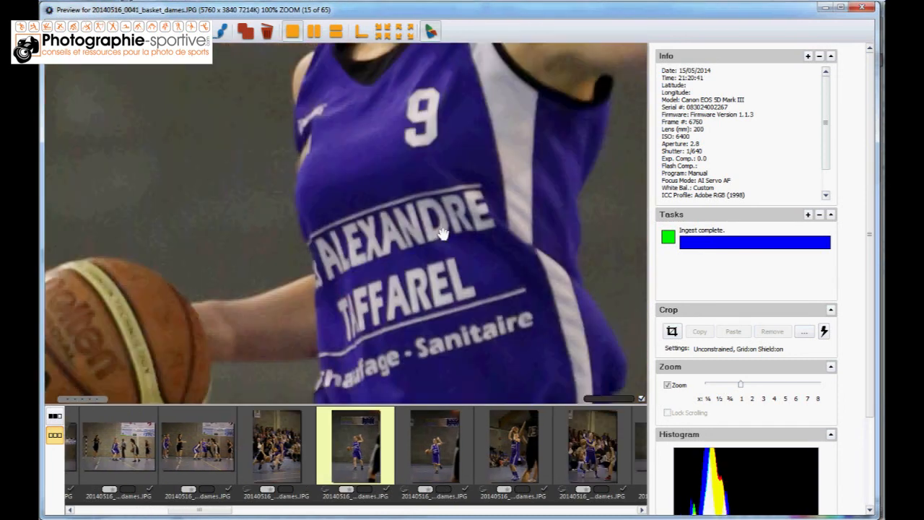
pyautogui.press('Right')
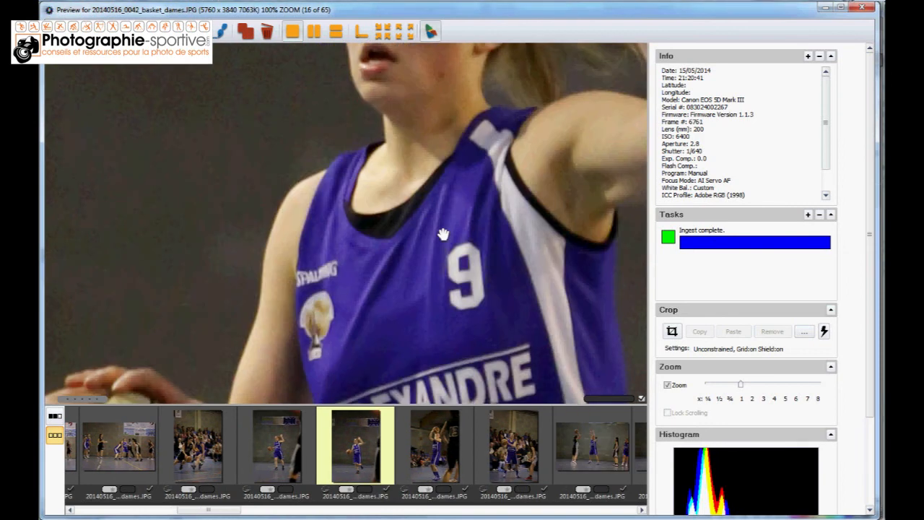
pyautogui.press('Right')
pyautogui.press('Right')
pyautogui.press('Right')
pyautogui.press('Right')
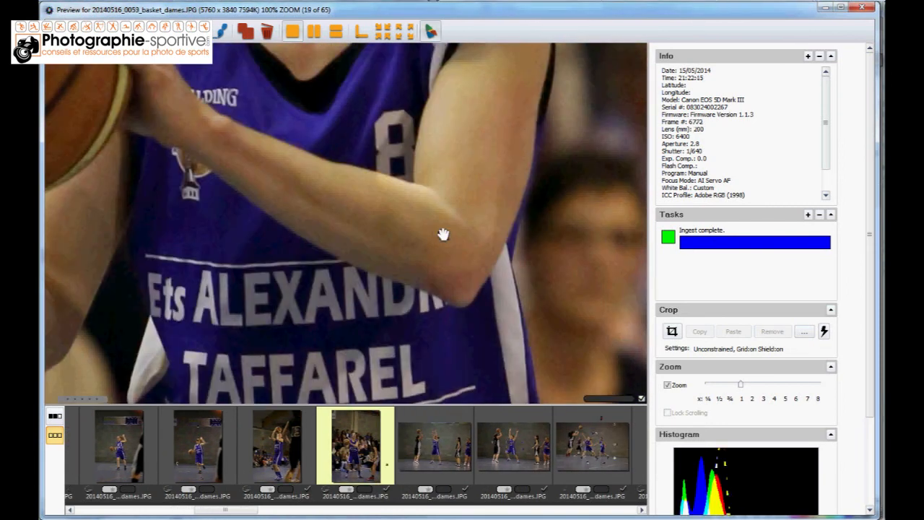
pyautogui.press('Right')
pyautogui.press('Right')
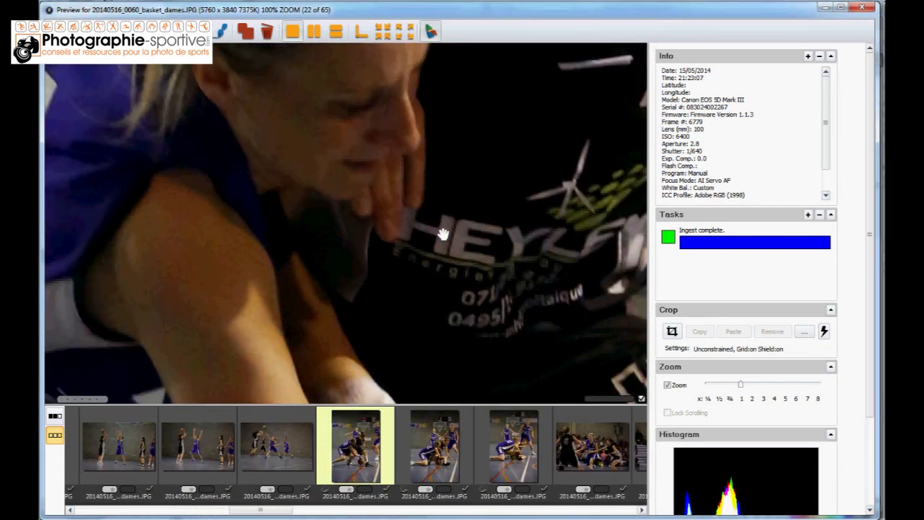
pyautogui.press('Right')
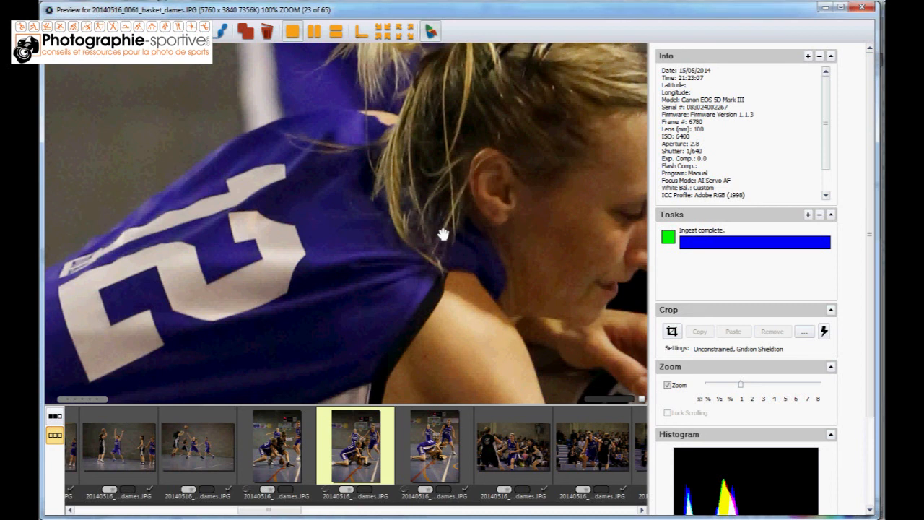
pyautogui.click(443, 235)
pyautogui.click(442, 234)
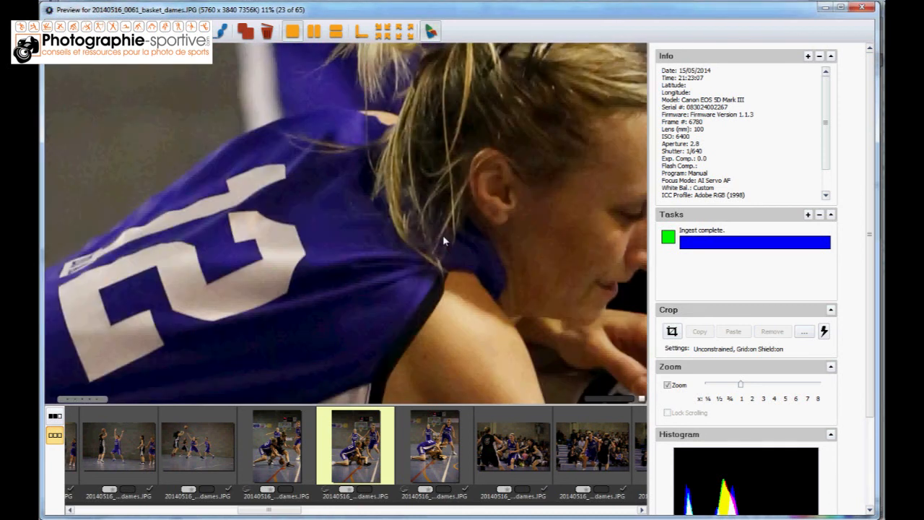
# Continue checking the tagged photos at 100% zoom from 20140516_0062_basket_dames.JPG to 20140516_0104_basket_dames.JPG, viewing 0091 in full, and untag 0104
pyautogui.press('Right')
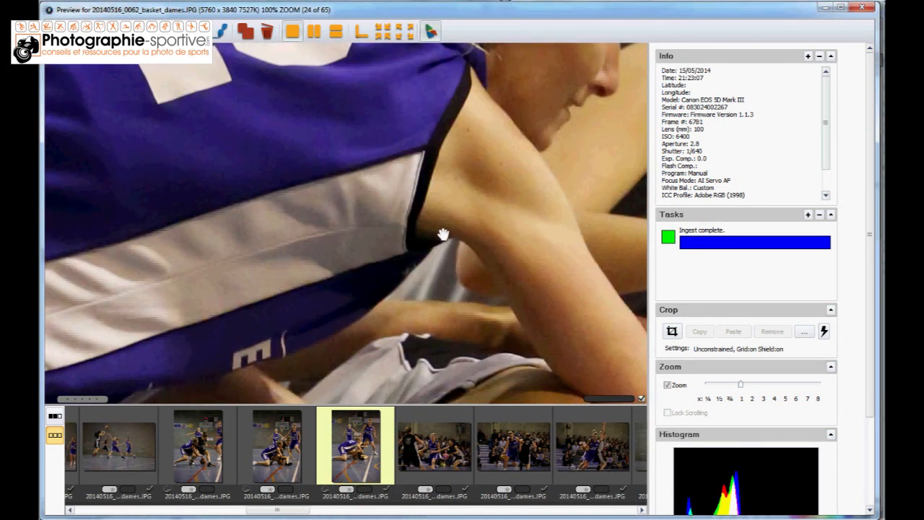
pyautogui.press('Right')
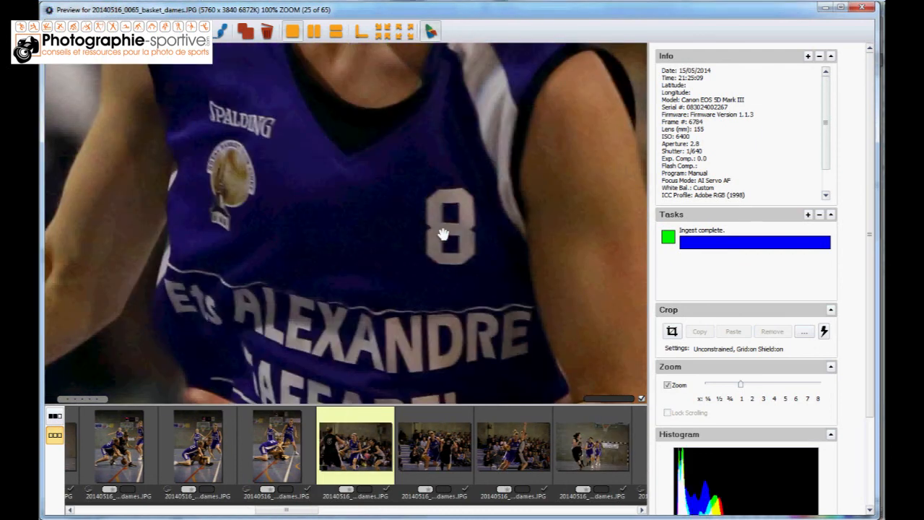
pyautogui.click(443, 234)
pyautogui.click(444, 238)
pyautogui.press('Right')
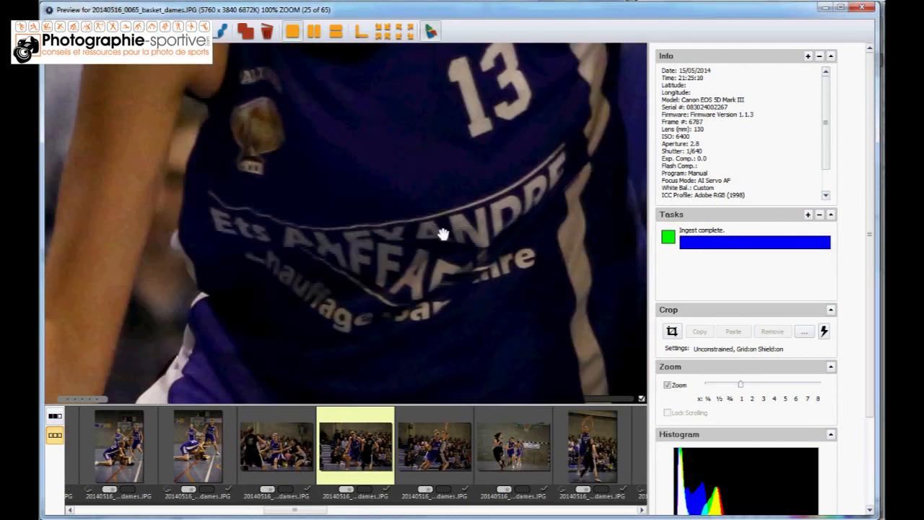
pyautogui.press('Right')
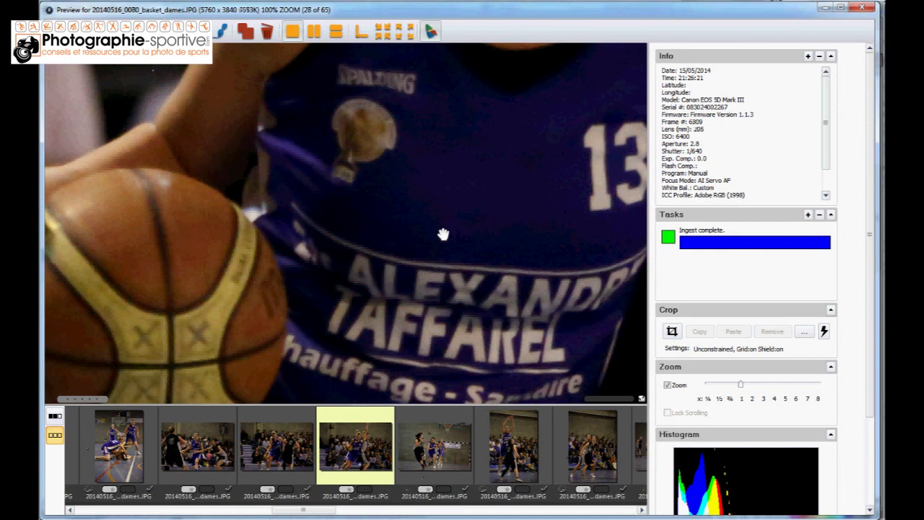
pyautogui.press('Right')
pyautogui.press('Right')
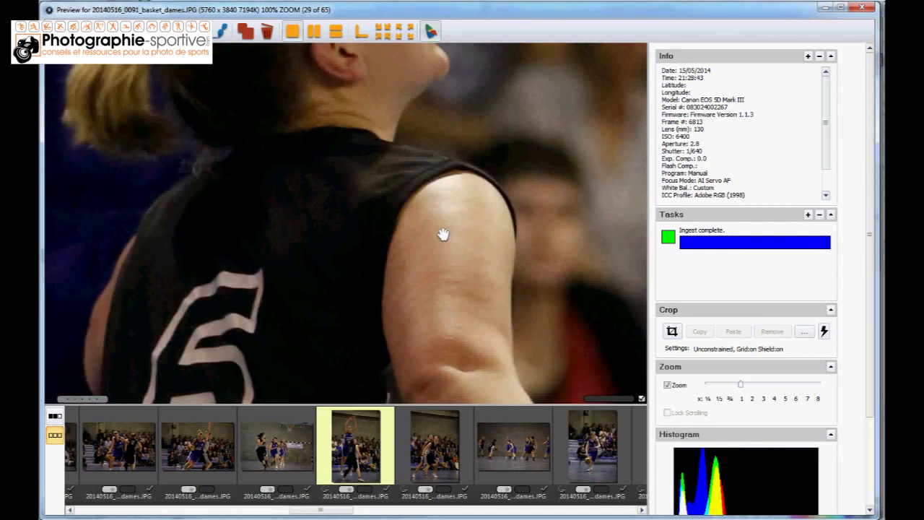
pyautogui.click(444, 235)
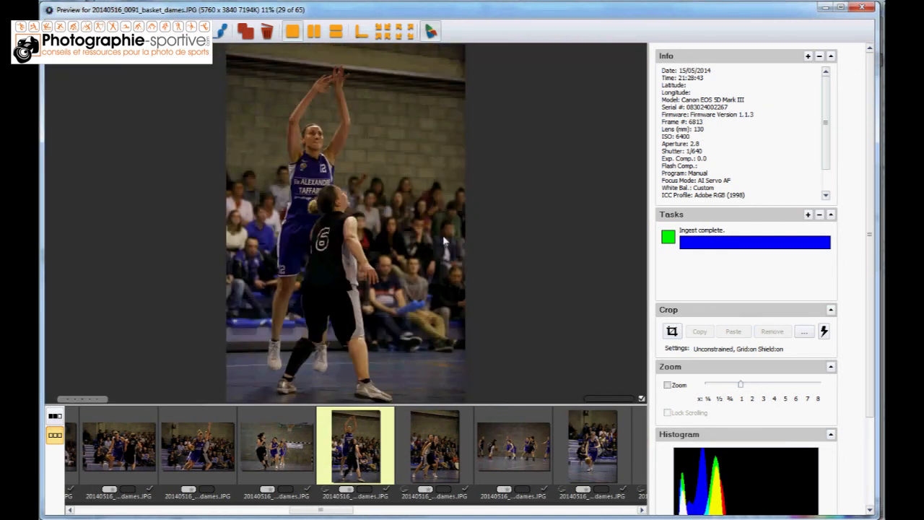
pyautogui.press('Right')
pyautogui.click(444, 235)
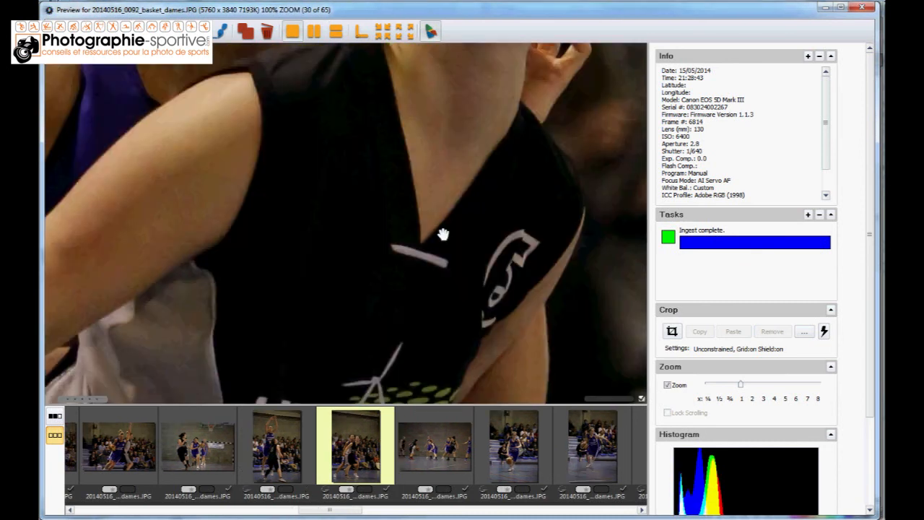
pyautogui.press('Right')
pyautogui.press('Right')
pyautogui.press('Right')
pyautogui.press('Right')
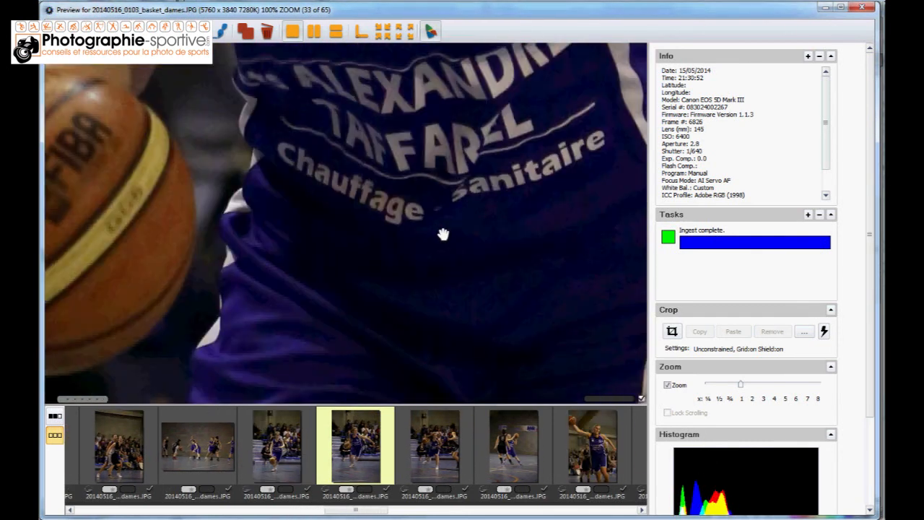
# Inspect the following tagged photos at 100% zoom through 20140516_0140_basket_dames.JPG, viewing 0119 in full, and untag 0136 and 0140
pyautogui.press('Right')
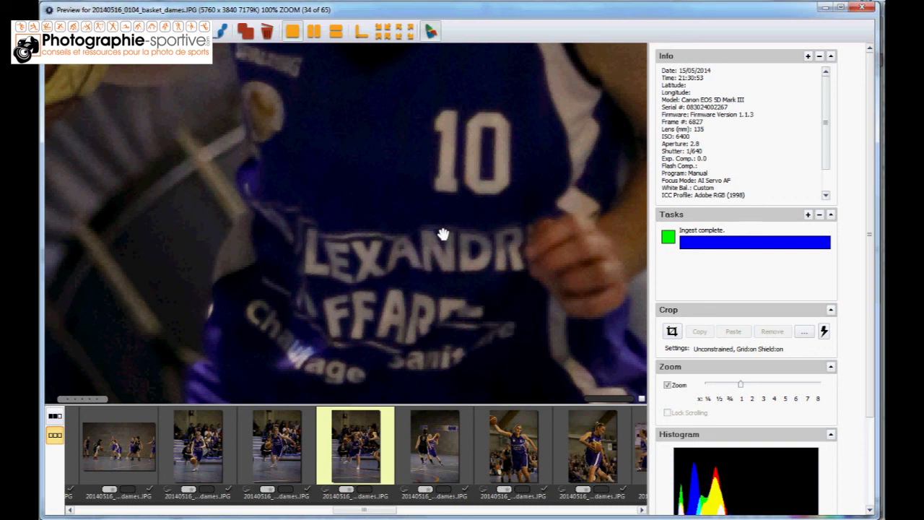
pyautogui.press('Right')
pyautogui.press('Right')
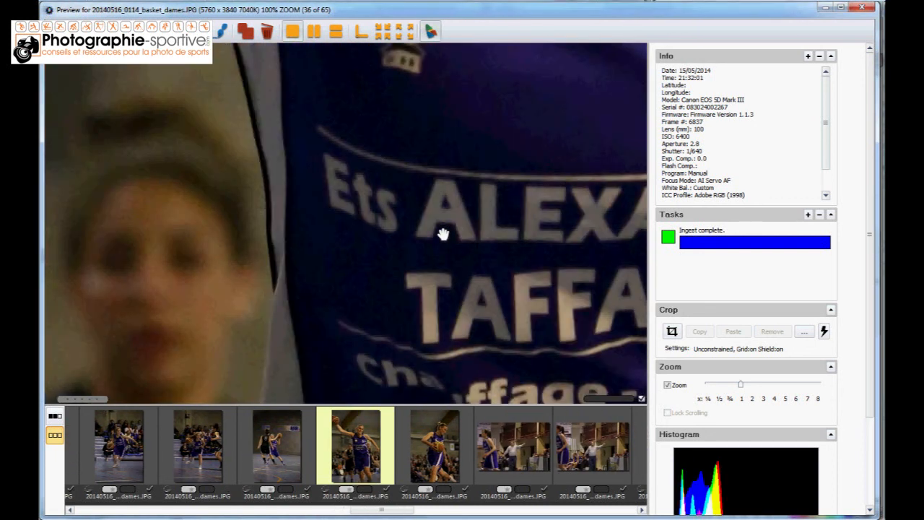
pyautogui.press('Right')
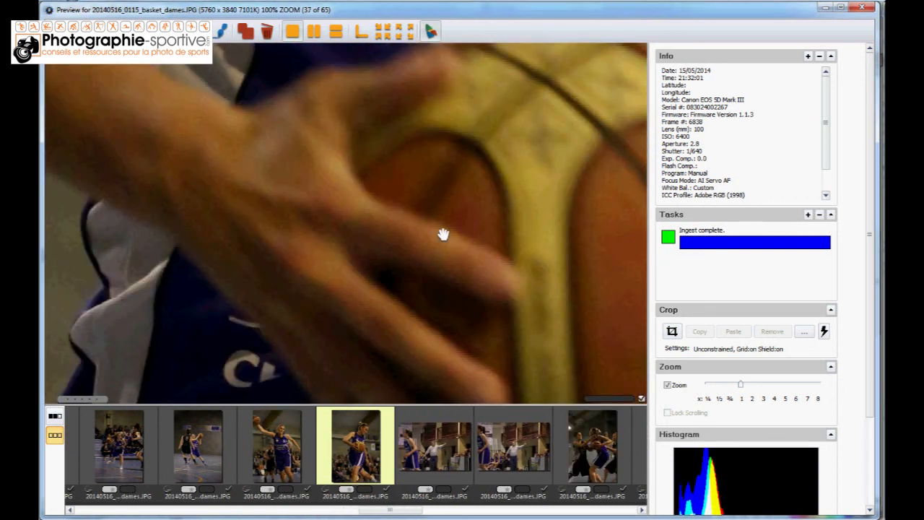
pyautogui.press('Right')
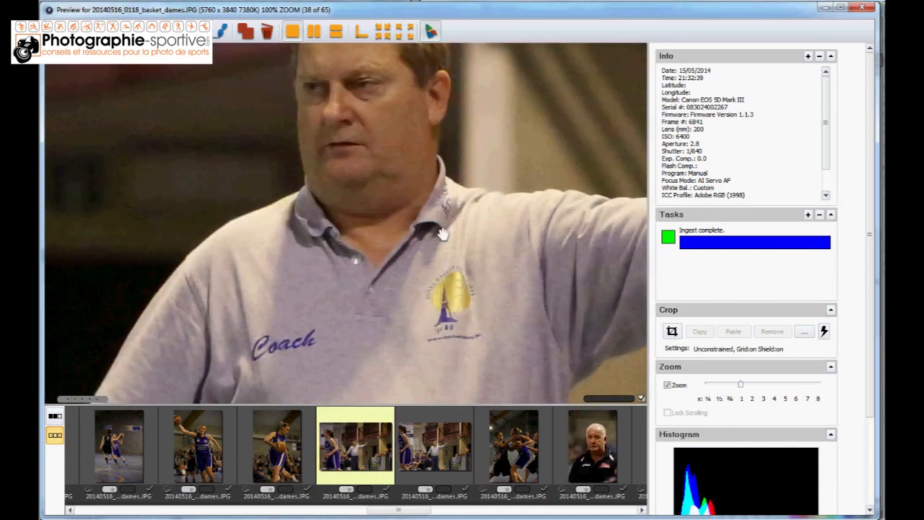
pyautogui.press('Right')
pyautogui.click(443, 235)
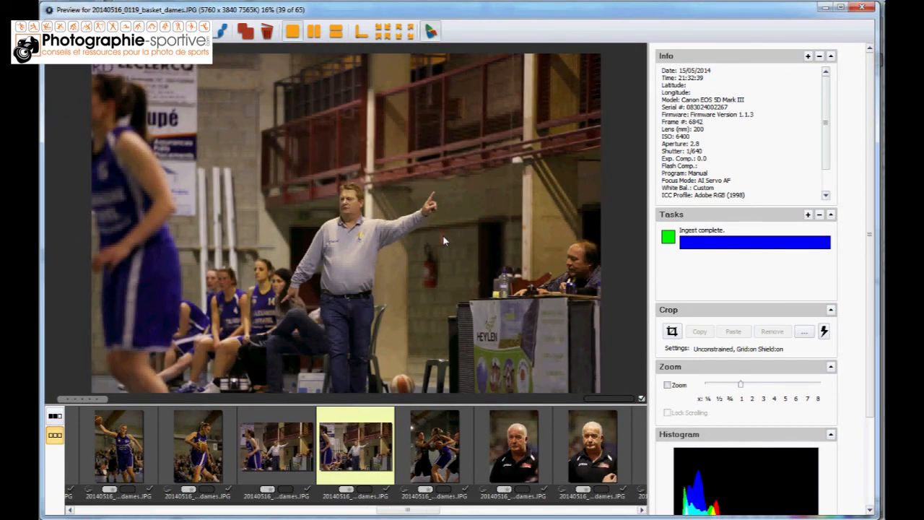
pyautogui.press('Right')
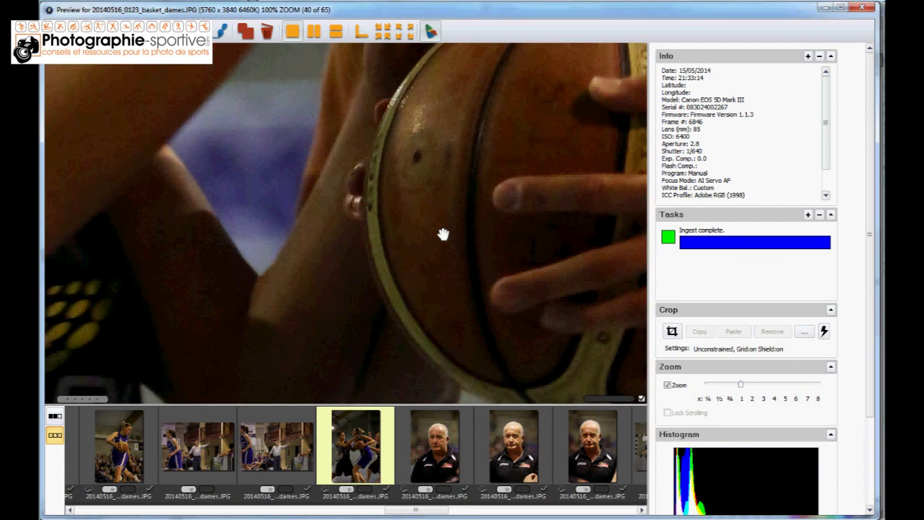
pyautogui.press('Right')
pyautogui.press('Right')
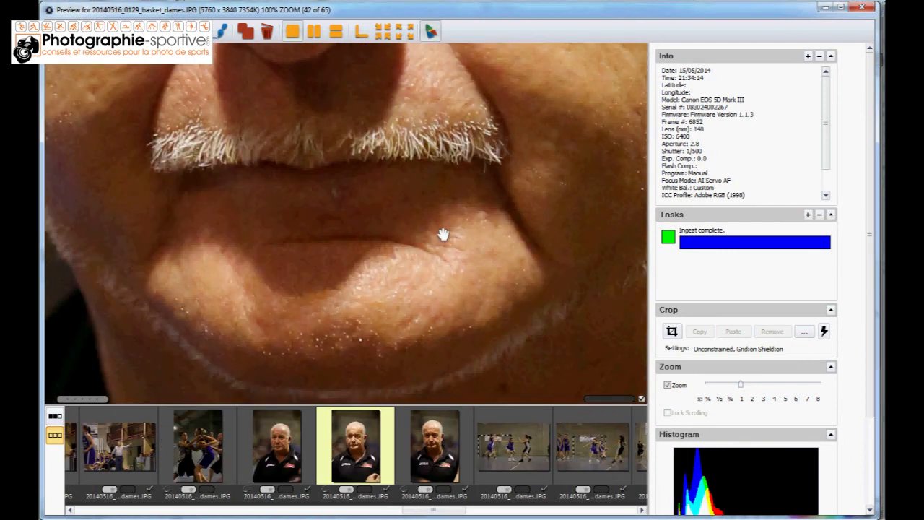
pyautogui.press('Right')
pyautogui.press('Right')
pyautogui.press('Right')
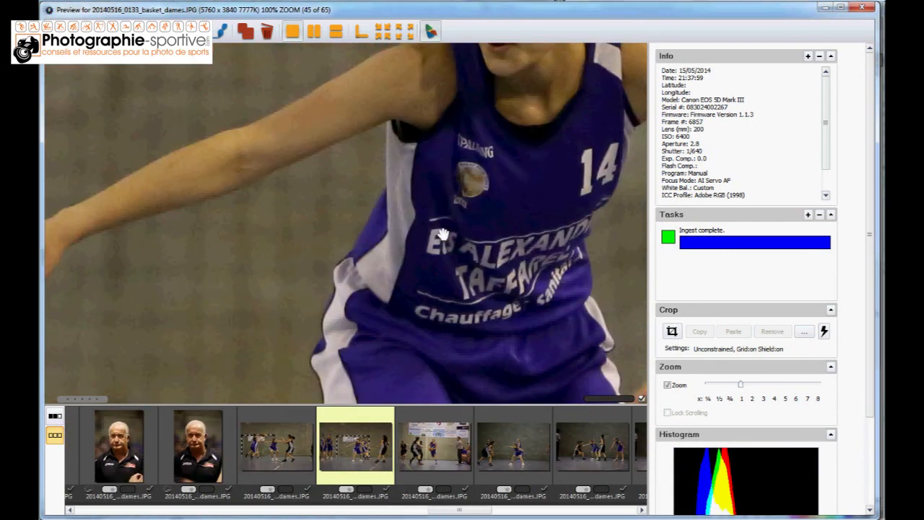
pyautogui.press('Right')
pyautogui.press('Right')
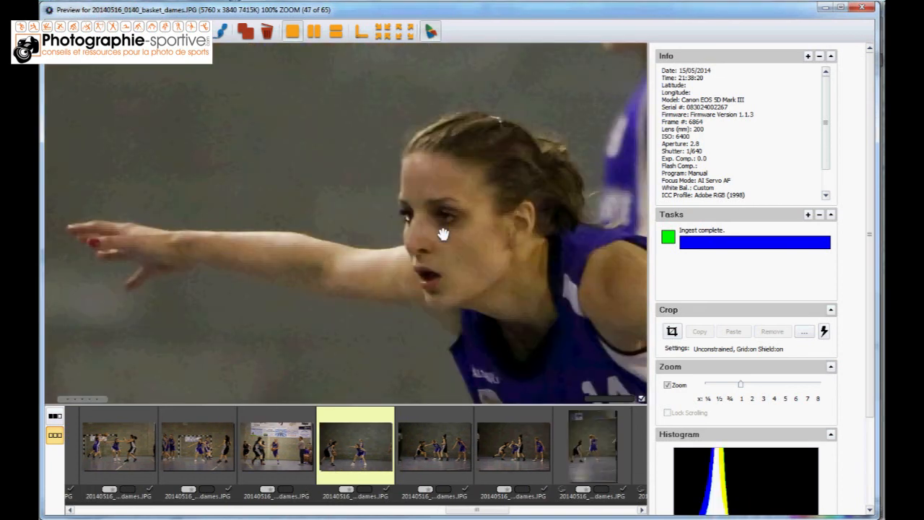
# Inspect the remaining tagged photos at 100% zoom through 20140516_0208_basket_dames.CR2, untagging 0155, 0160, 0166, 0180 and 0188
pyautogui.press('Right')
pyautogui.press('Right')
pyautogui.press('Right')
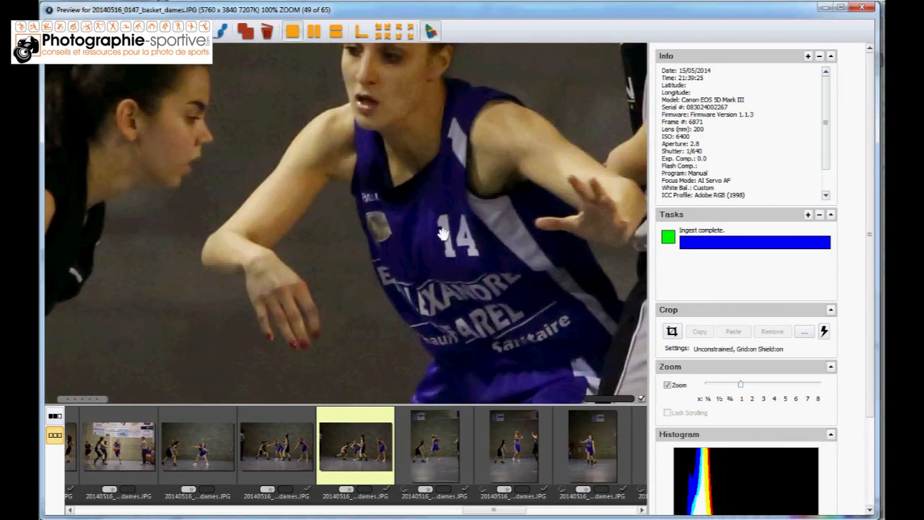
pyautogui.press('Right')
pyautogui.press('Right')
pyautogui.press('Right')
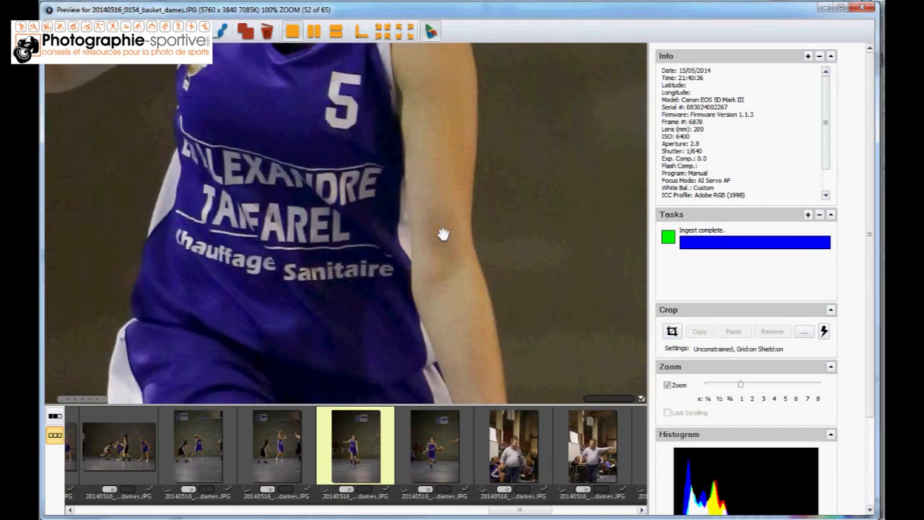
pyautogui.press('Right')
pyautogui.press('Right')
pyautogui.press('Right')
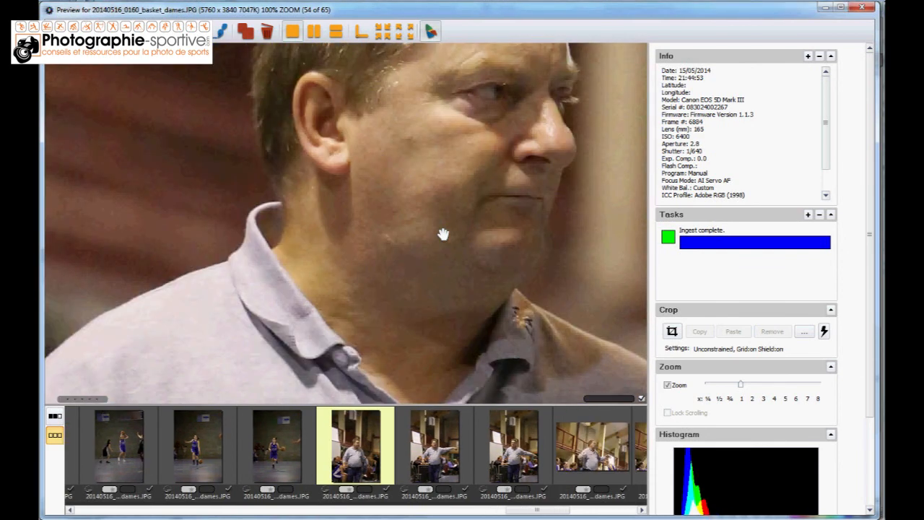
pyautogui.press('Right')
pyautogui.press('Right')
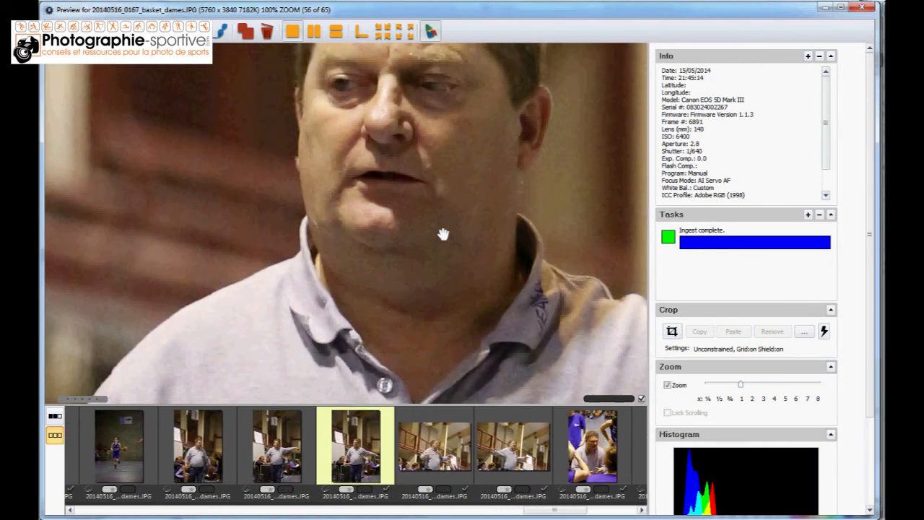
pyautogui.press('Right')
pyautogui.press('Right')
pyautogui.press('Right')
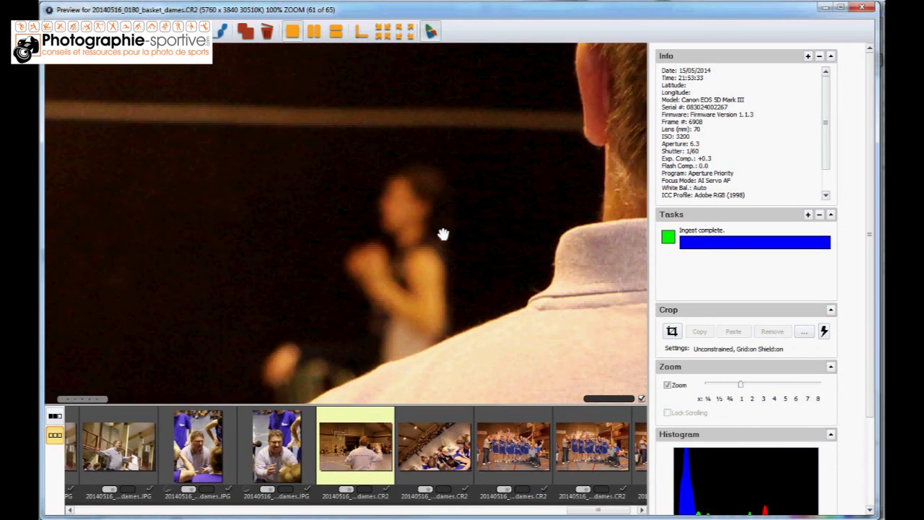
pyautogui.press('Right')
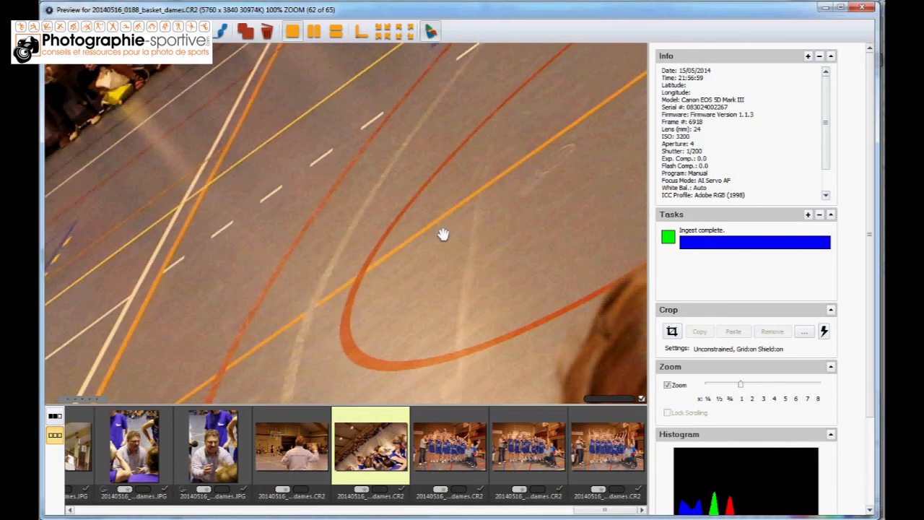
pyautogui.press('Right')
pyautogui.press('Right')
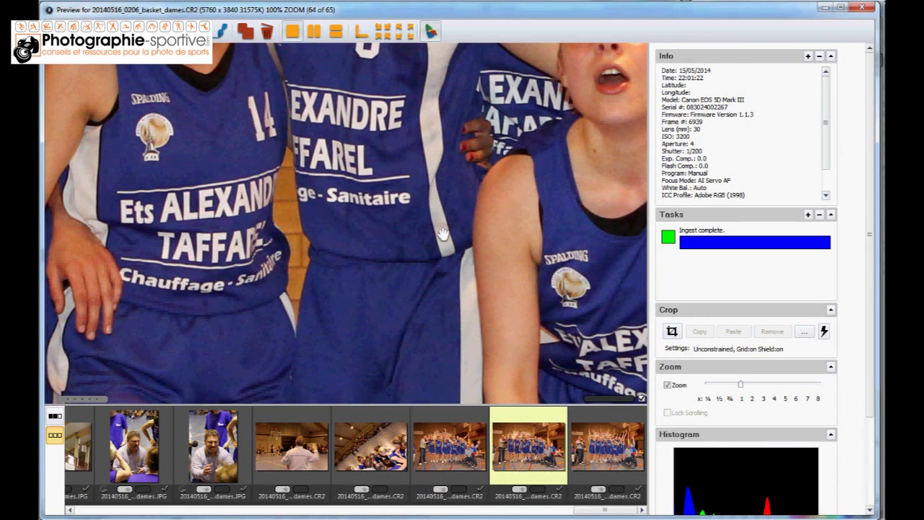
pyautogui.press('Right')
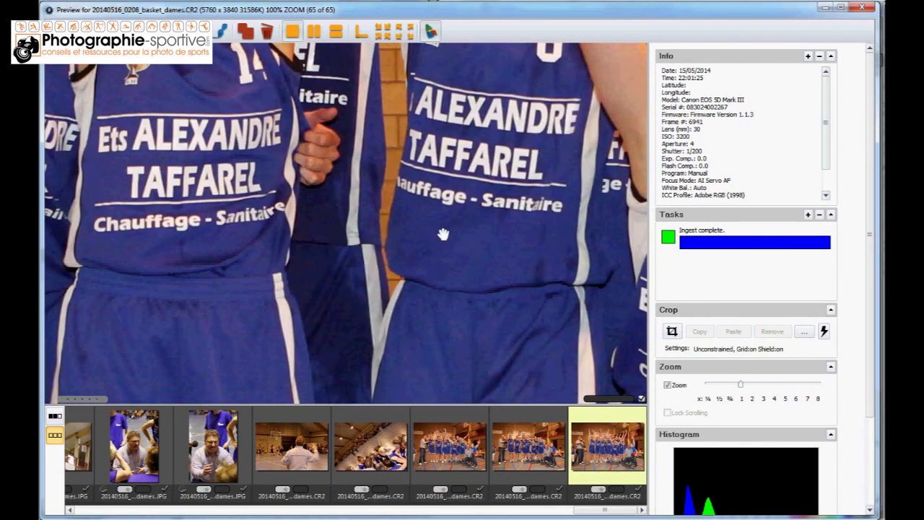
# Close the preview and refilter the contact sheet to show only the photos that are still tagged
pyautogui.click(864, 9)
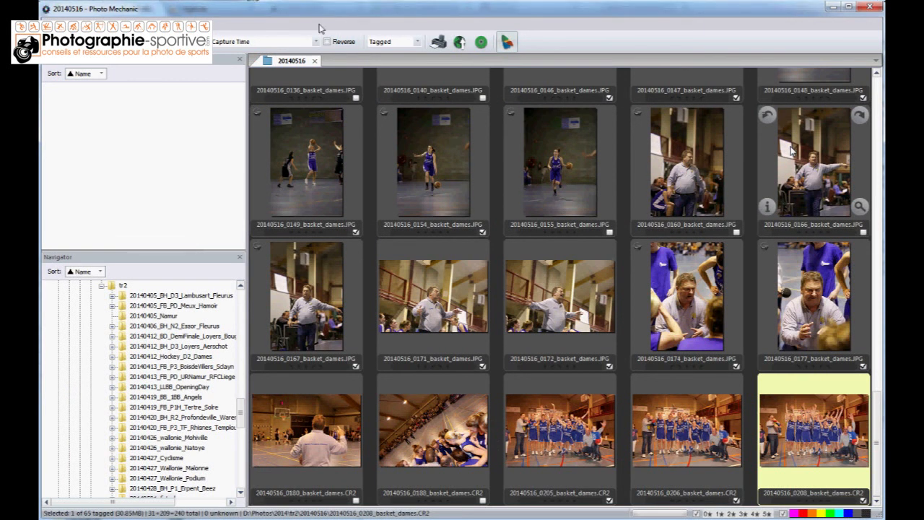
pyautogui.click(394, 41)
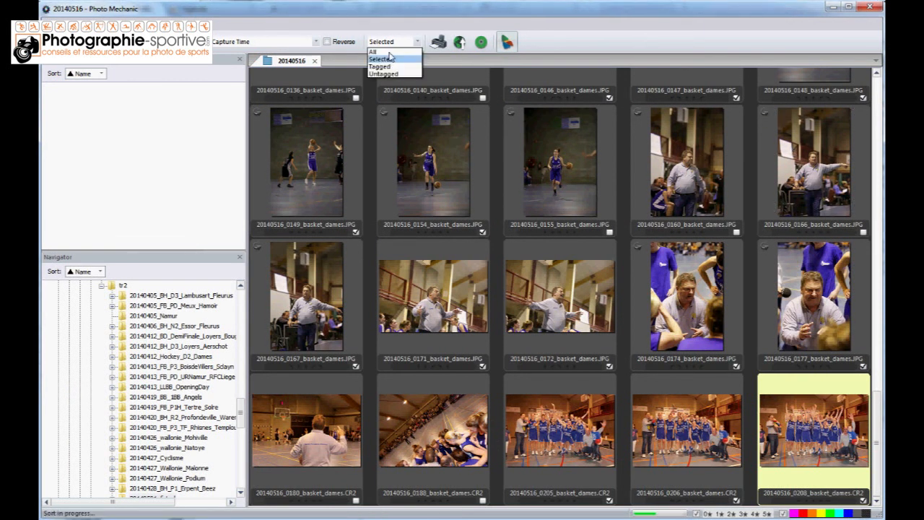
pyautogui.click(394, 68)
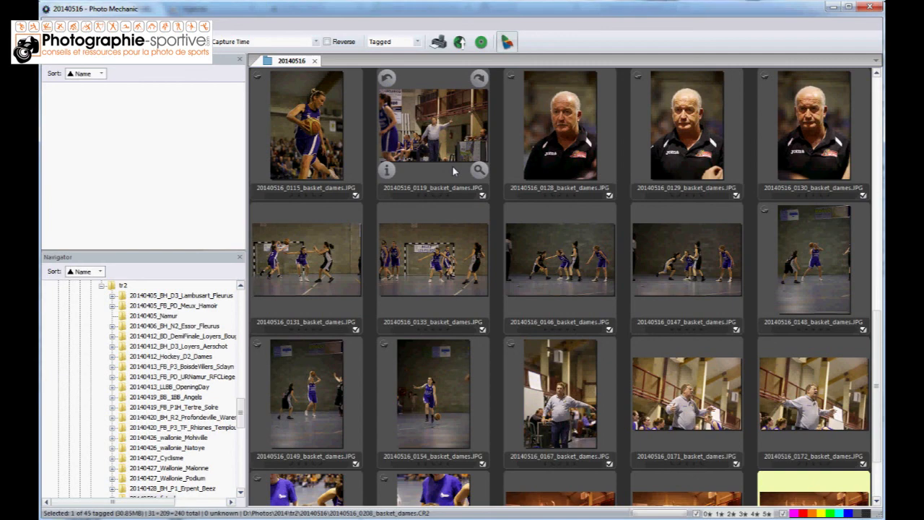
pyautogui.scroll(3, 840, 390)
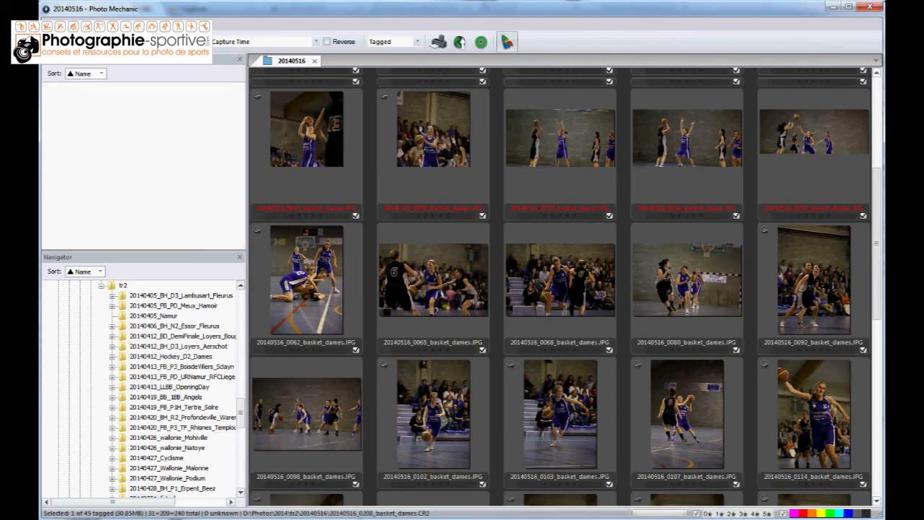
pyautogui.scroll(-5, 880, 447)
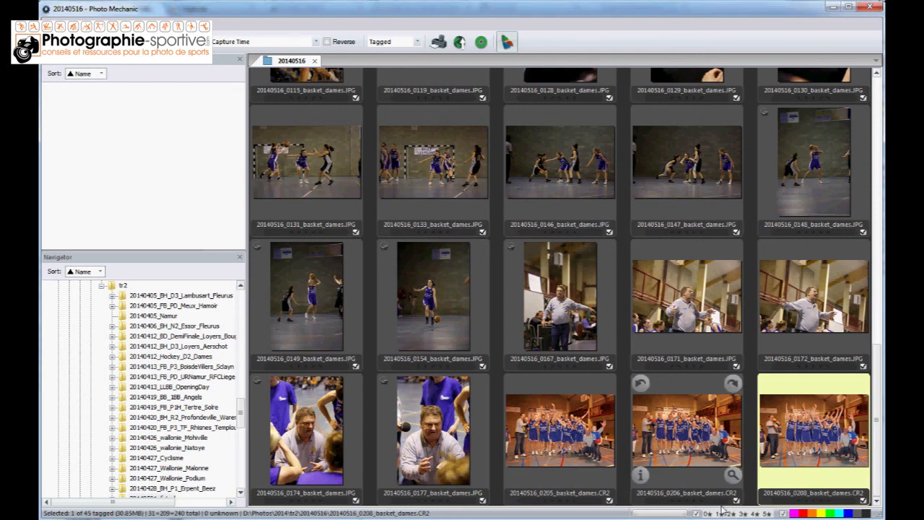
pyautogui.scroll(1, 879, 461)
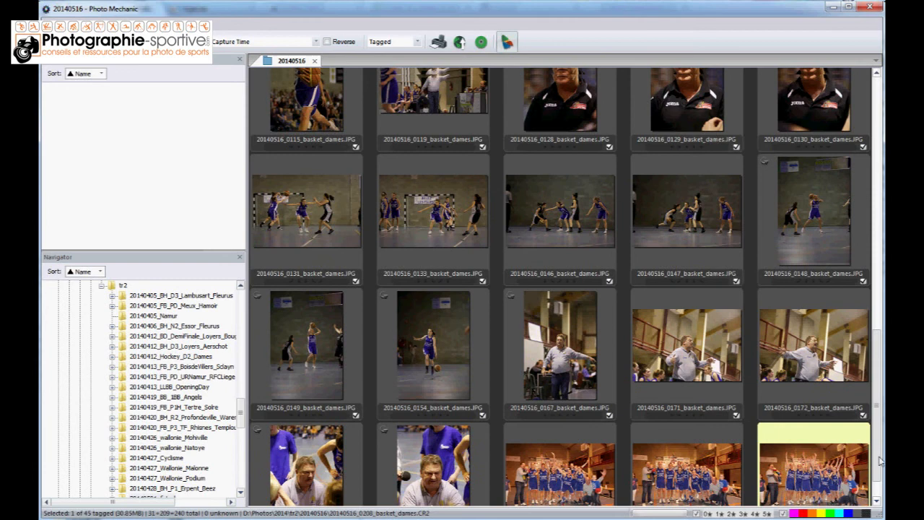
pyautogui.scroll(10, 879, 460)
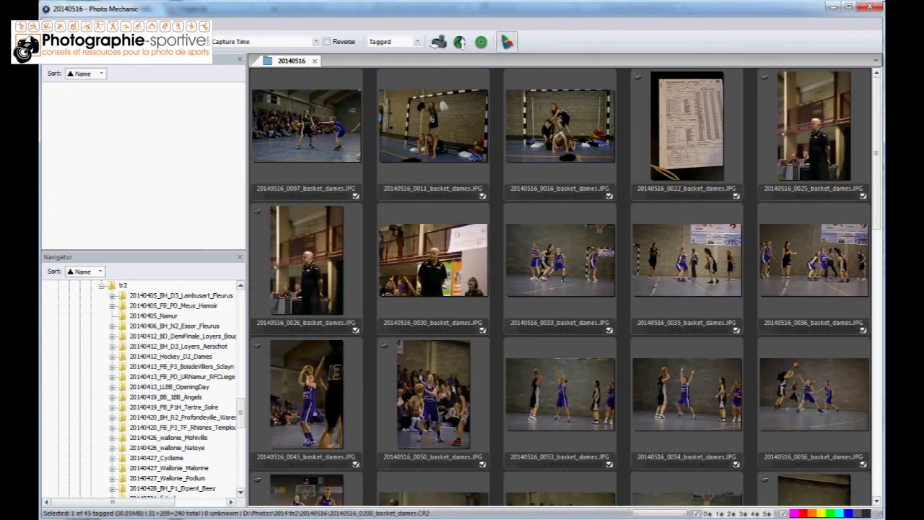
# Open 20140516_0007_basket_dames.JPG at full-image view and crop it closely around the two players
pyautogui.doubleClick(308, 113)
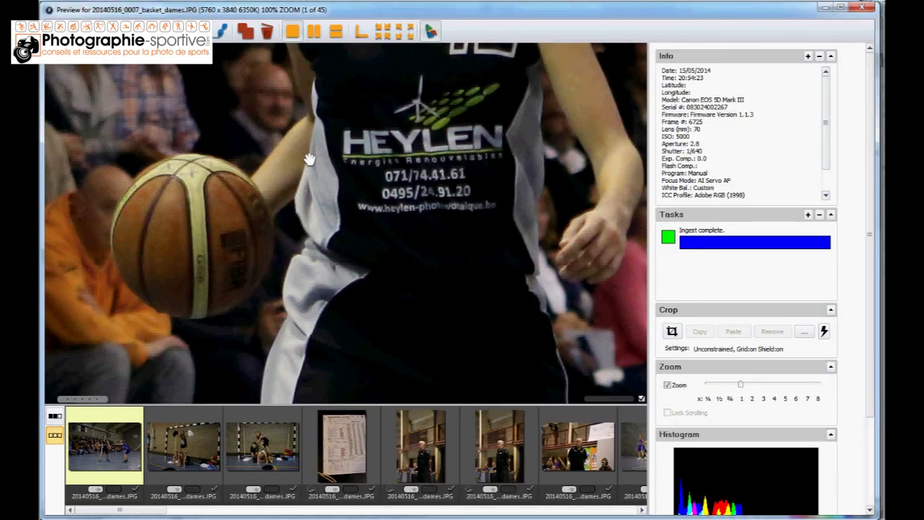
pyautogui.click(308, 158)
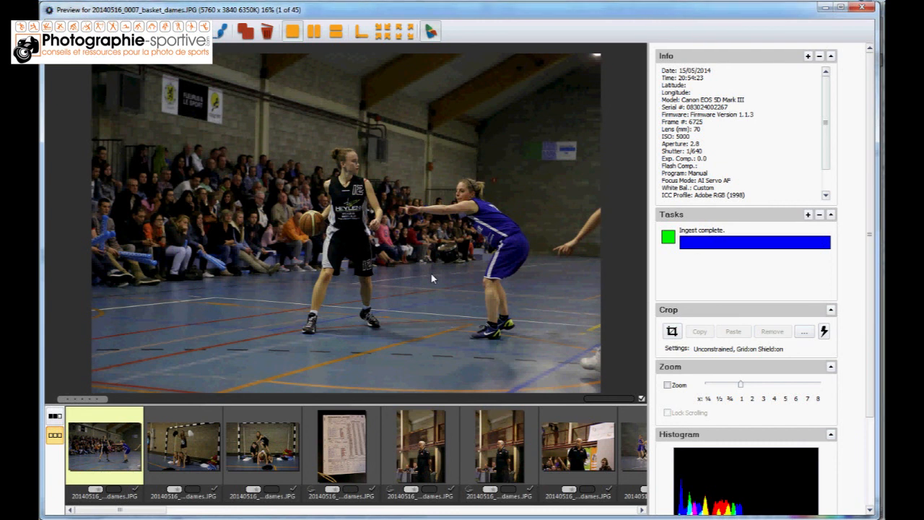
pyautogui.press('c')
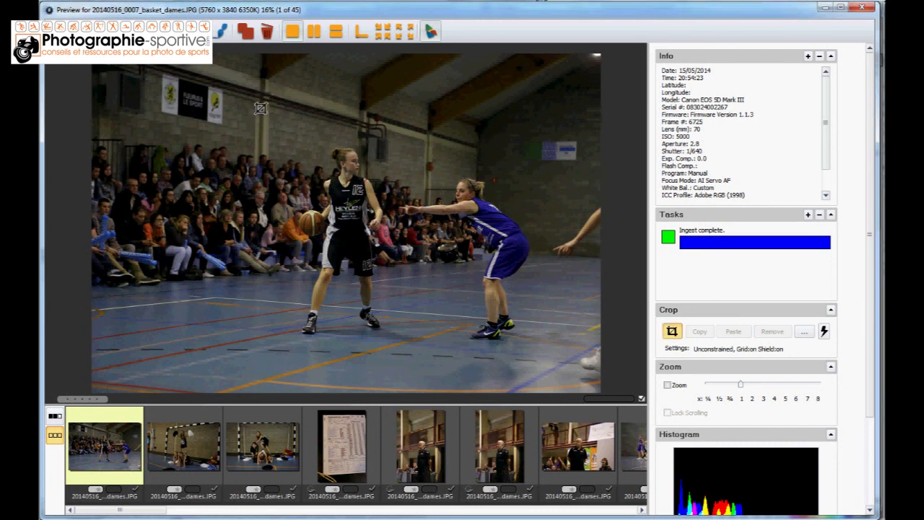
pyautogui.moveTo(256, 128); pyautogui.dragTo(549, 369)
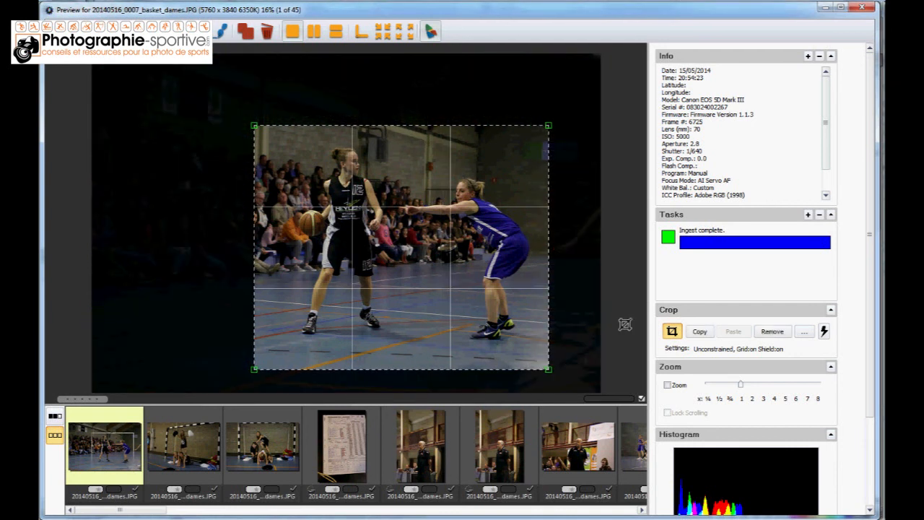
# Crop 20140516_0011_basket_dames.JPG and 20140516_0016_basket_dames.JPG around the groups of girls, leaving 0022 uncropped
pyautogui.press('Right')
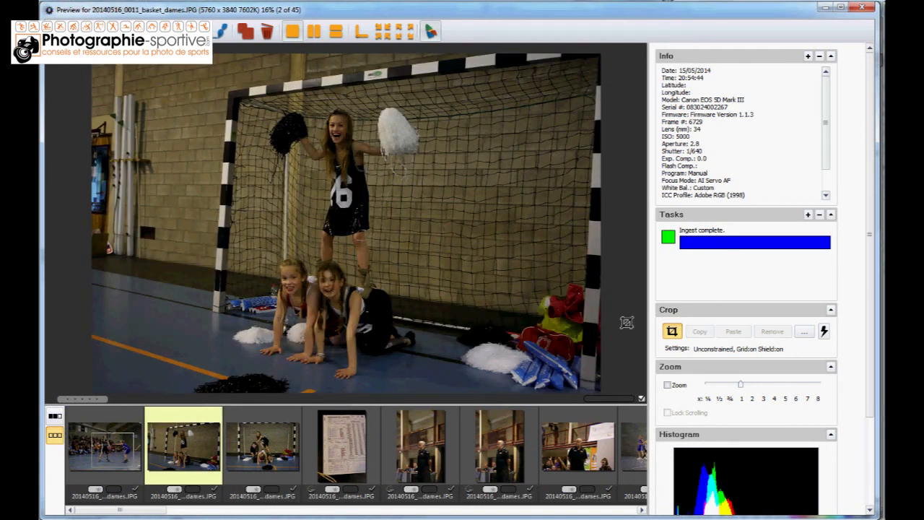
pyautogui.moveTo(202, 79); pyautogui.dragTo(460, 395)
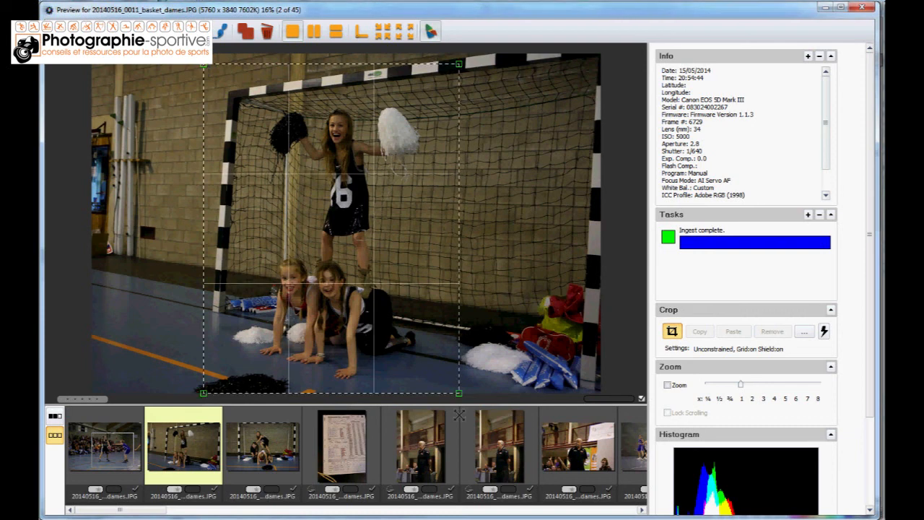
pyautogui.press('Right')
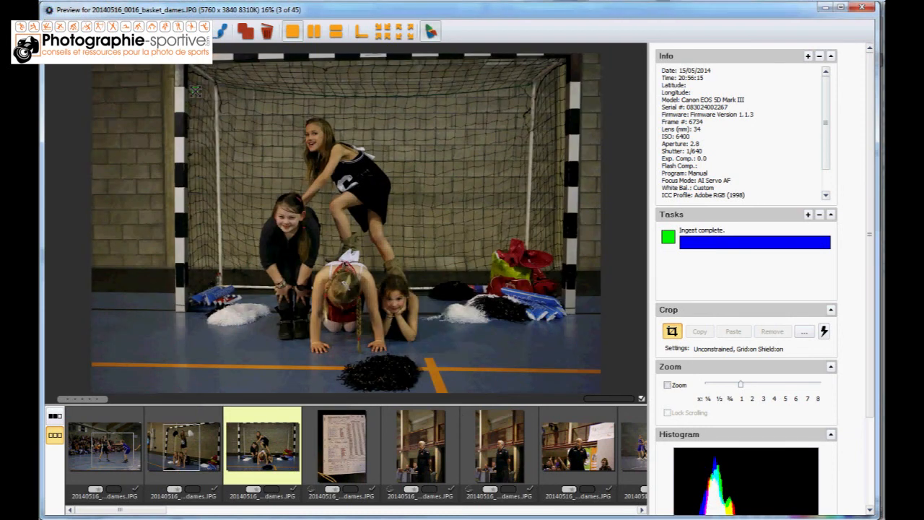
pyautogui.press('Right')
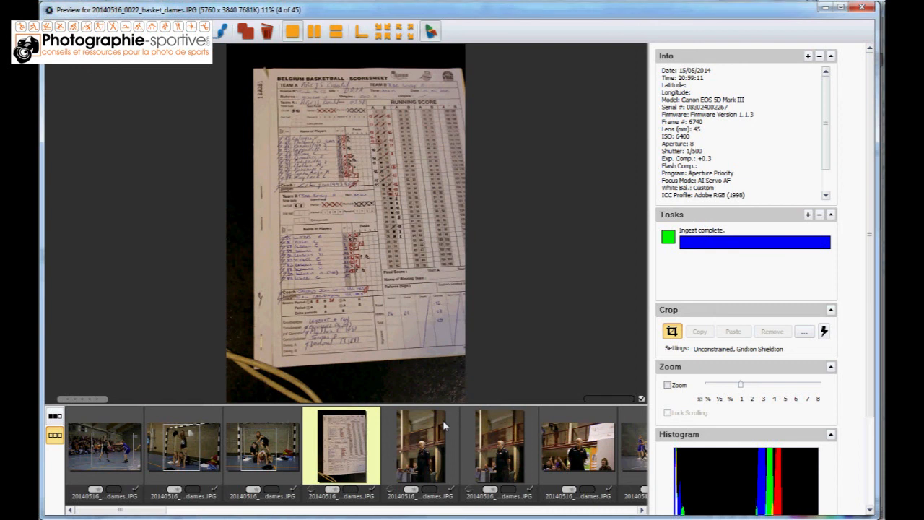
# Crop 20140516_0025_basket_dames.JPG around the standing coach and return to the contact sheet
pyautogui.click(443, 419)
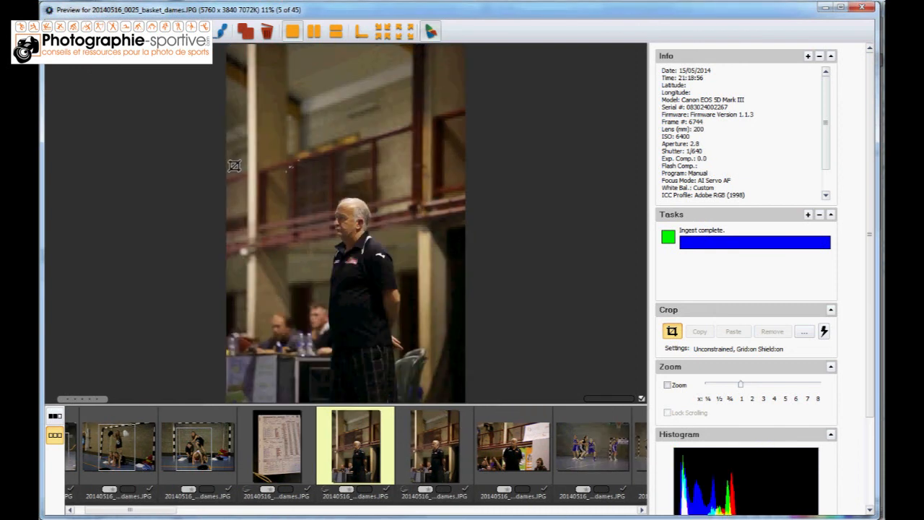
pyautogui.moveTo(277, 163); pyautogui.dragTo(415, 448)
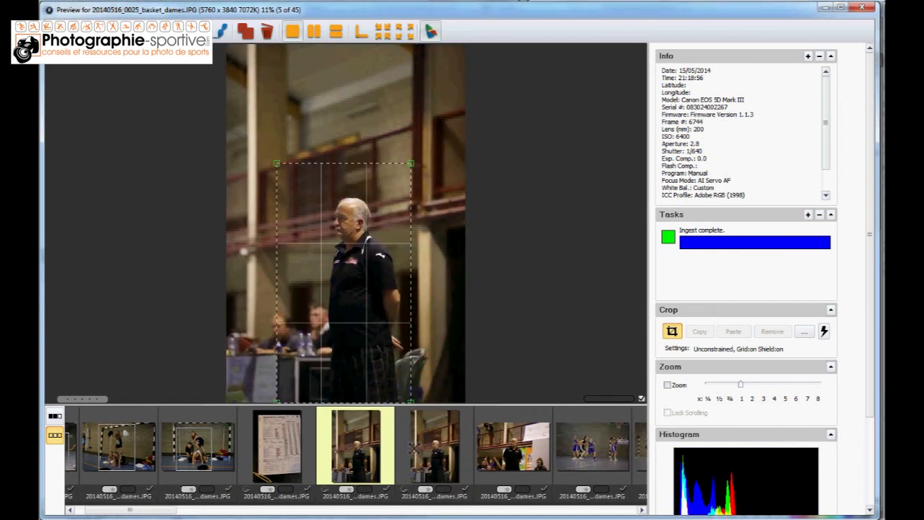
pyautogui.click(415, 447)
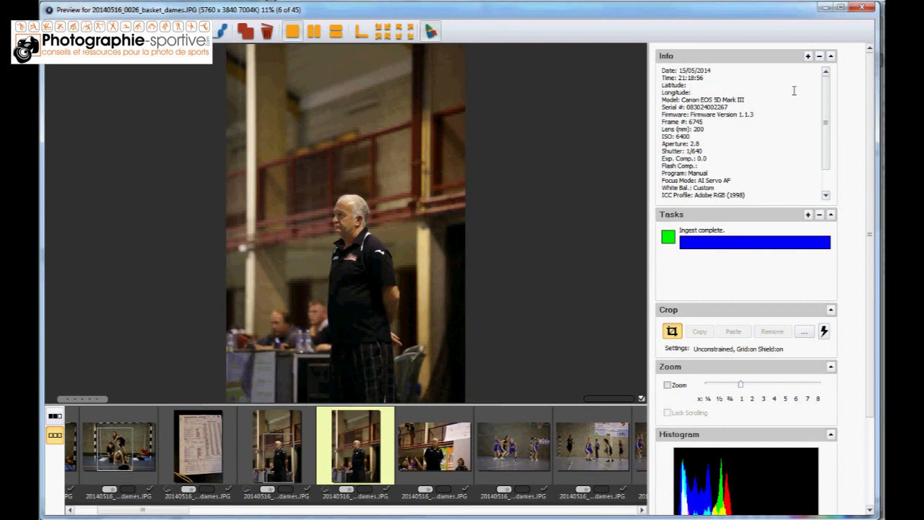
pyautogui.click(861, 7)
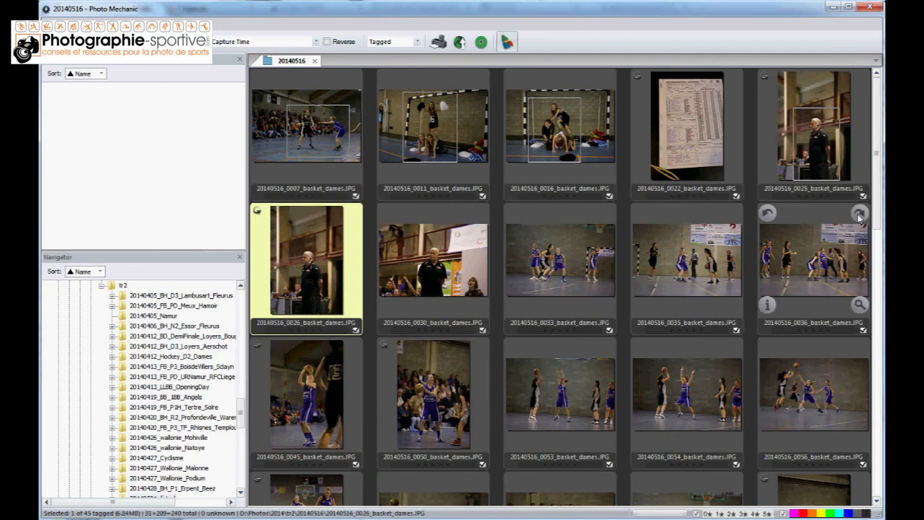
# Select the last ten tagged photos, from 20140516_0149_basket_dames.JPG through 20140516_0208_basket_dames.CR2
pyautogui.scroll(-5, 866, 410)
pyautogui.scroll(-3, 866, 410)
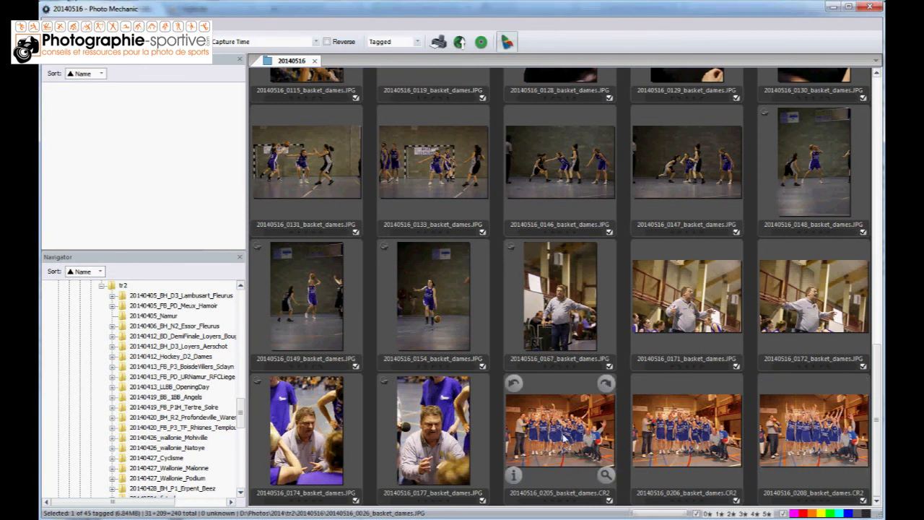
pyautogui.click(815, 435)
pyautogui.keyDown('shift'); pyautogui.click(316, 289); pyautogui.keyUp('shift')
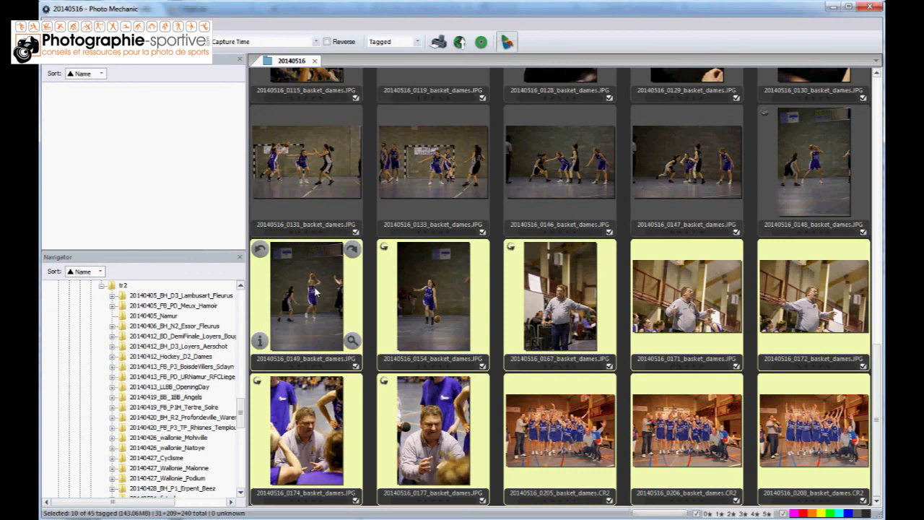
# Start saving the selected photos as new copies, scaled to fit a 2500-pixel box
pyautogui.rightClick(312, 285)
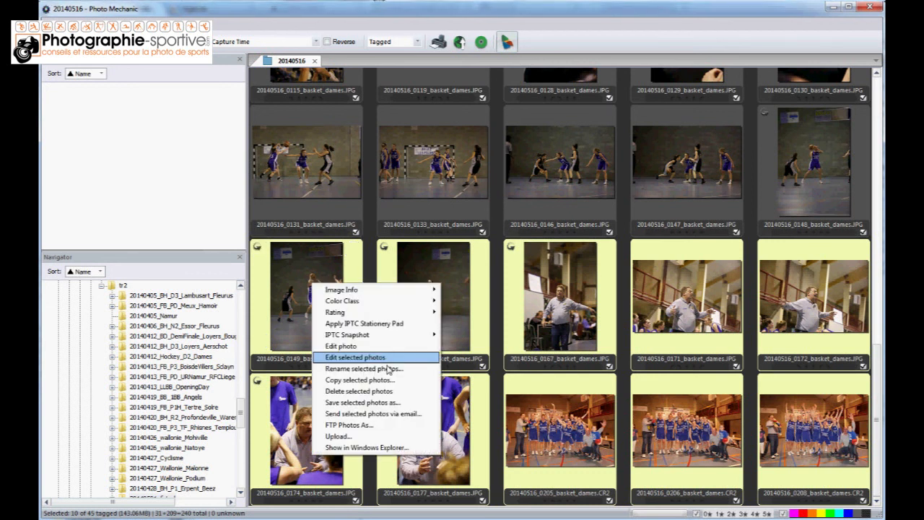
pyautogui.click(383, 403)
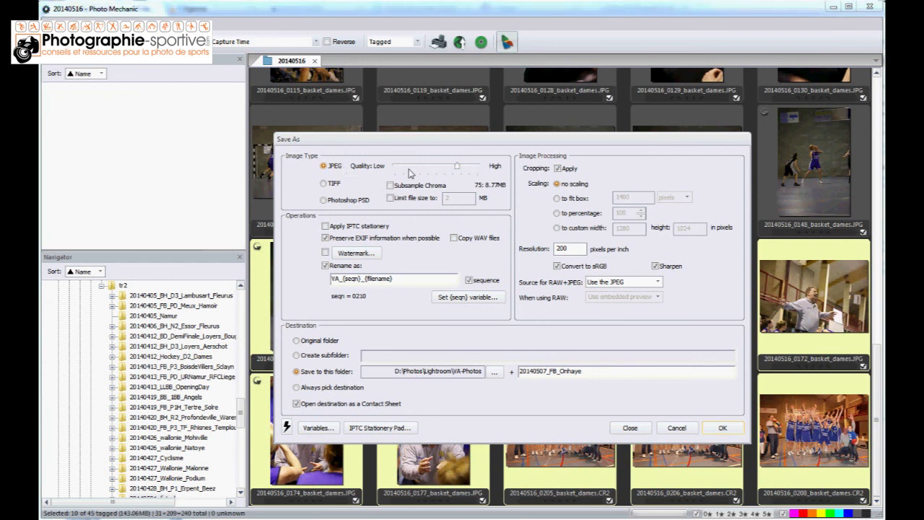
pyautogui.click(557, 198)
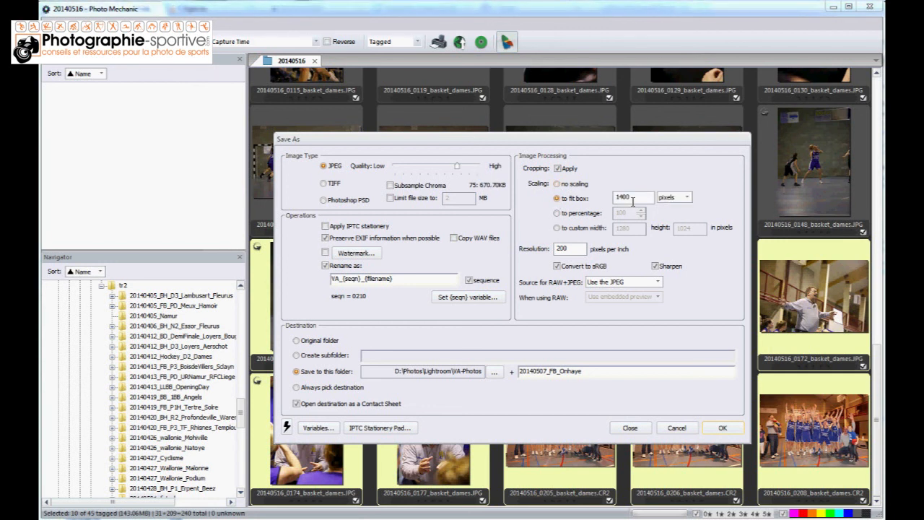
pyautogui.moveTo(641, 196); pyautogui.dragTo(596, 193)
pyautogui.write('2500')
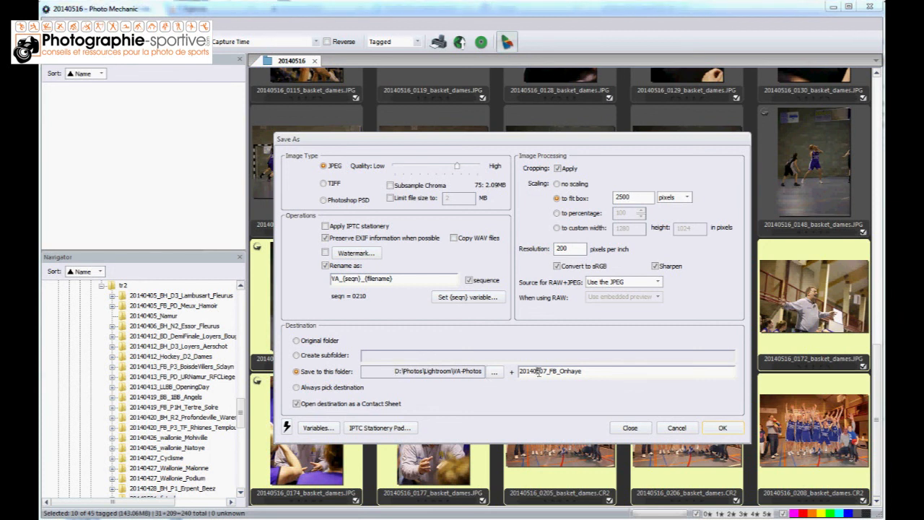
# Set the destination subfolder to 20140515_baulet2, export the photos, and close the exported folder's contact sheet
pyautogui.hotkey('shift', 'End')
pyautogui.write('51')
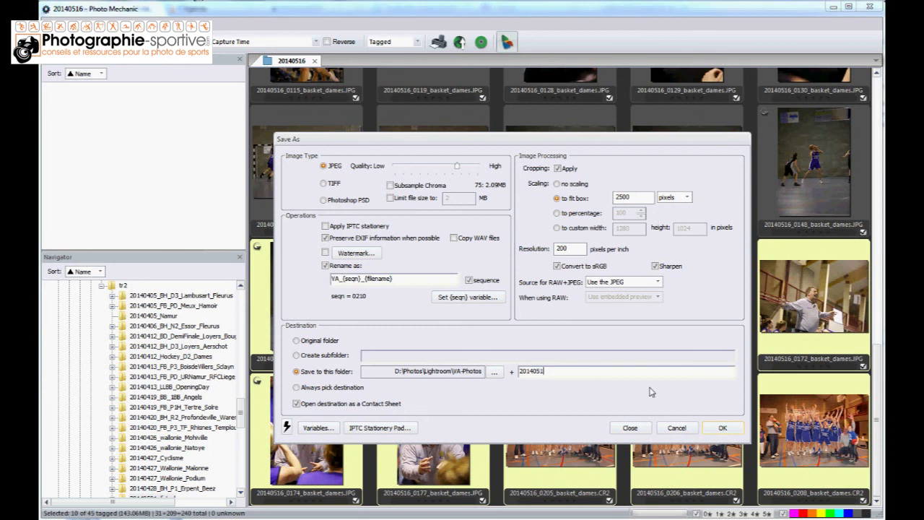
pyautogui.write('5')
pyautogui.write('_ba')
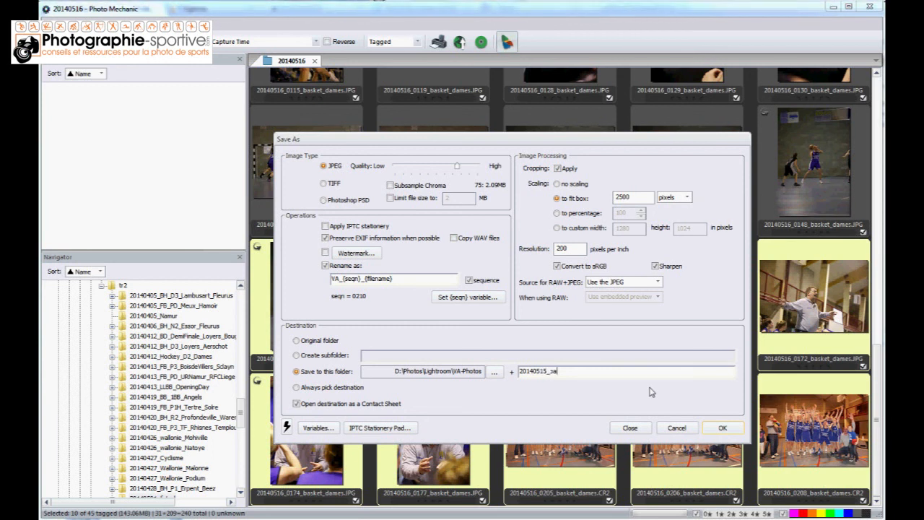
pyautogui.write('ulet')
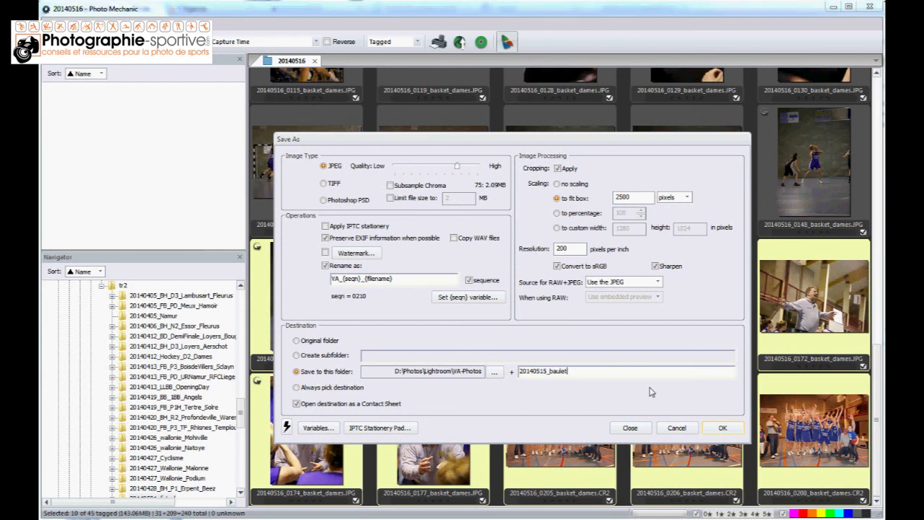
pyautogui.write('2')
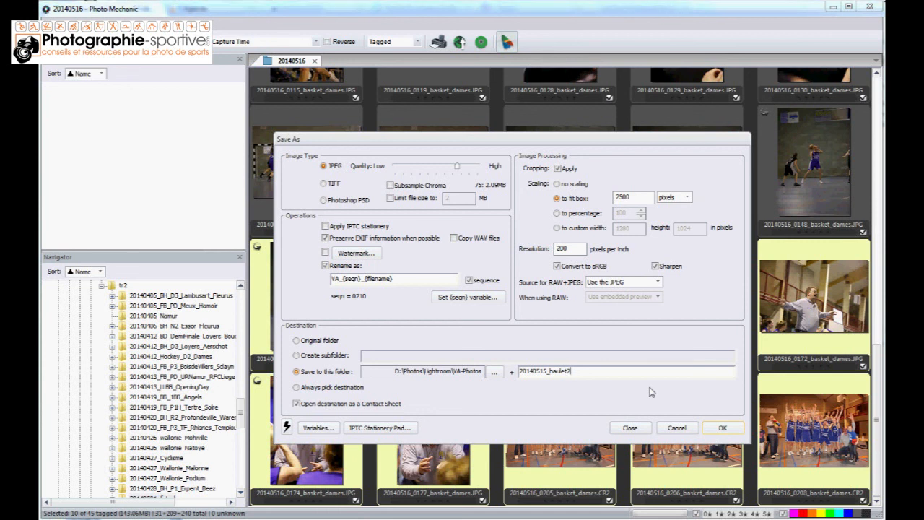
pyautogui.click(721, 428)
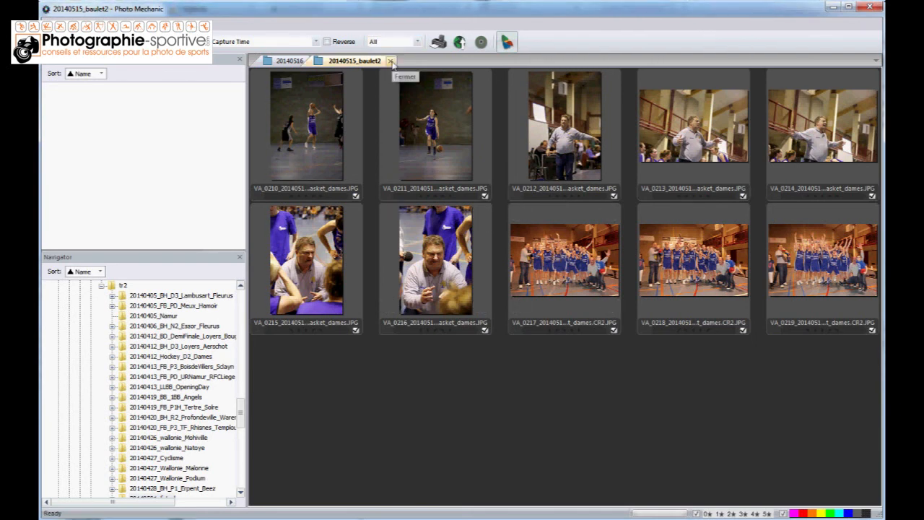
pyautogui.click(390, 62)
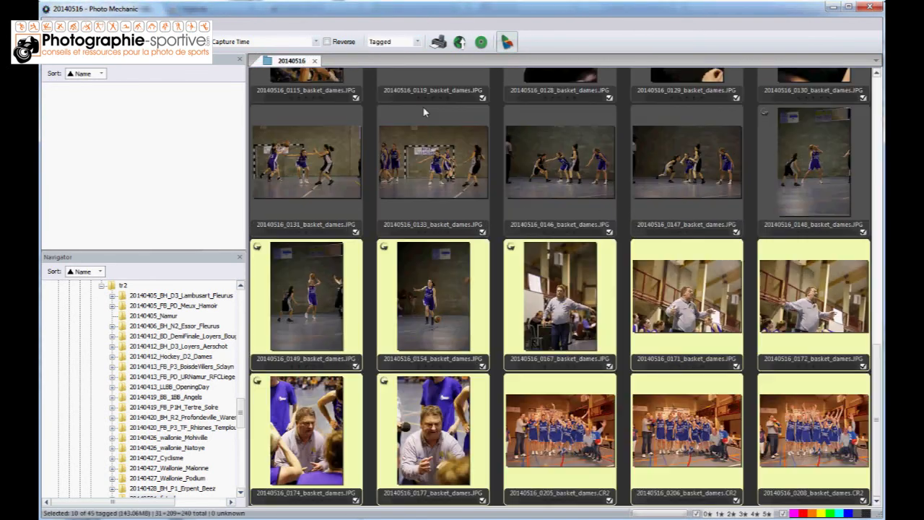
# Review the IPTC info of 20140516_0154_basket_dames.JPG, close it without changes, and select 20140516_0205_basket_dames.CR2
pyautogui.click(445, 301)
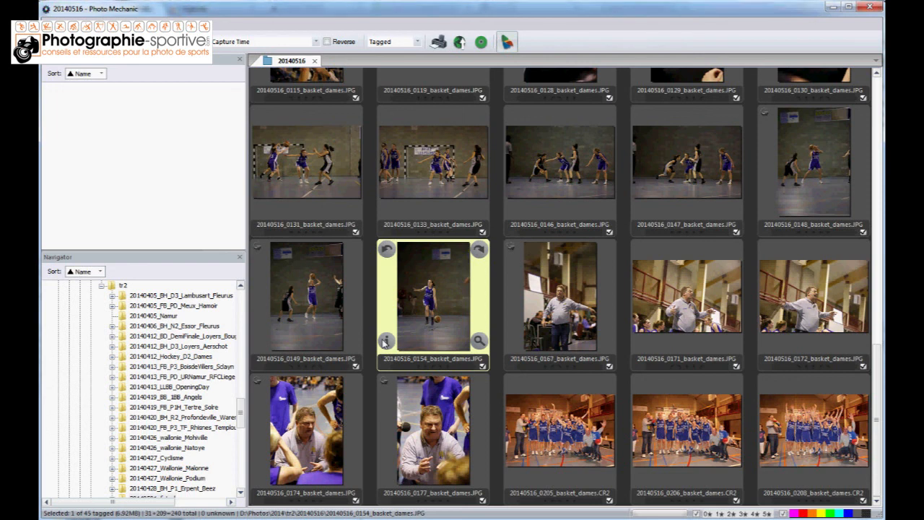
pyautogui.click(385, 342)
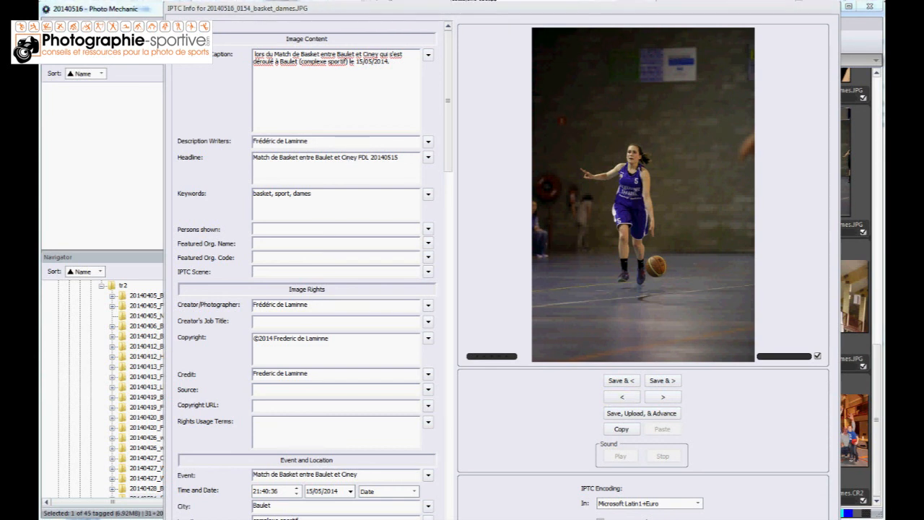
pyautogui.press('Escape')
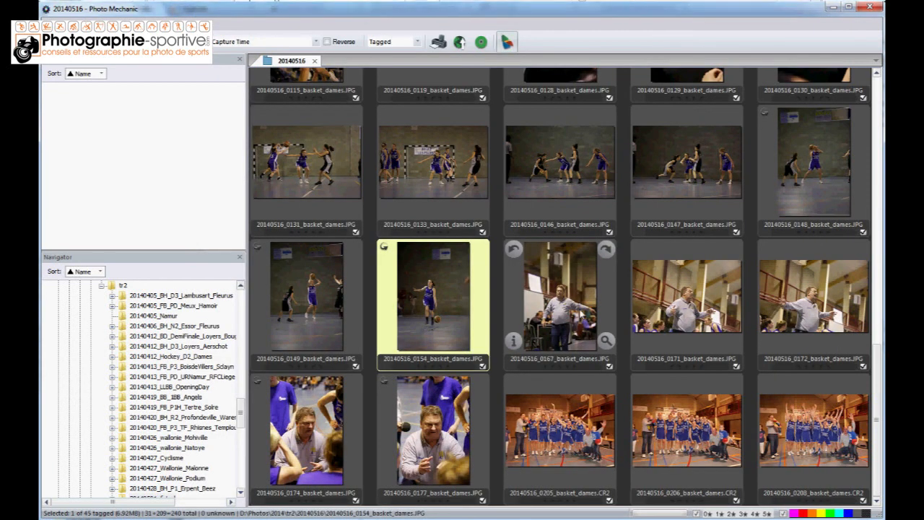
pyautogui.click(551, 430)
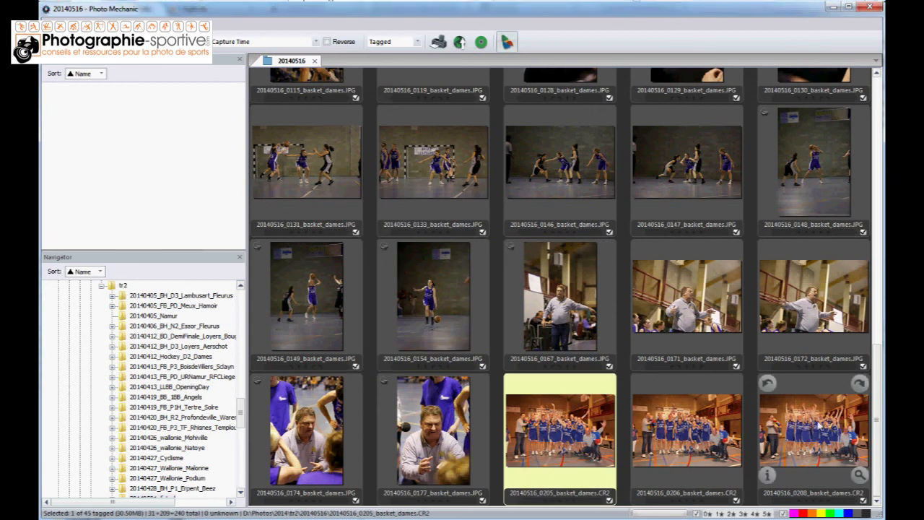
# Select the ten photos from 20140516_0149_basket_dames.JPG through 20140516_0208_basket_dames.CR2 and import them into the Lightroom catalog without moving them
pyautogui.click(822, 427)
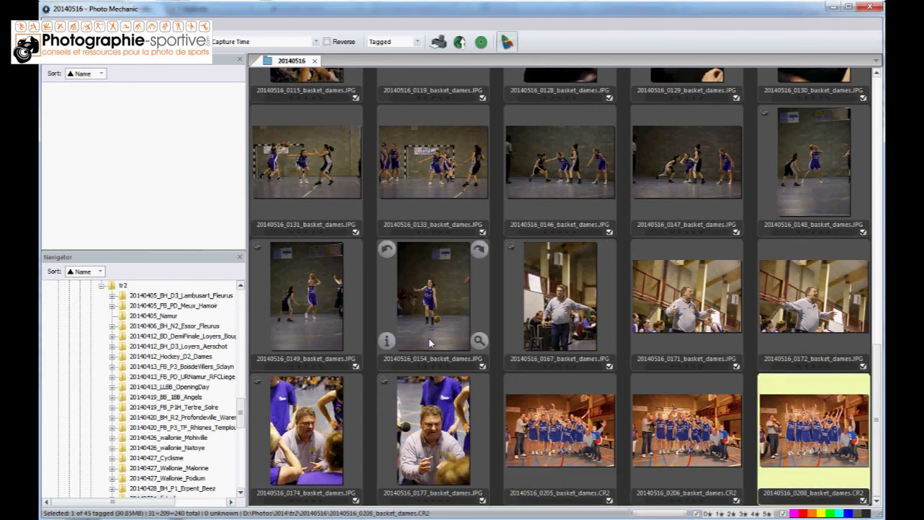
pyautogui.keyDown('shift'); pyautogui.click(336, 296); pyautogui.keyUp('shift')
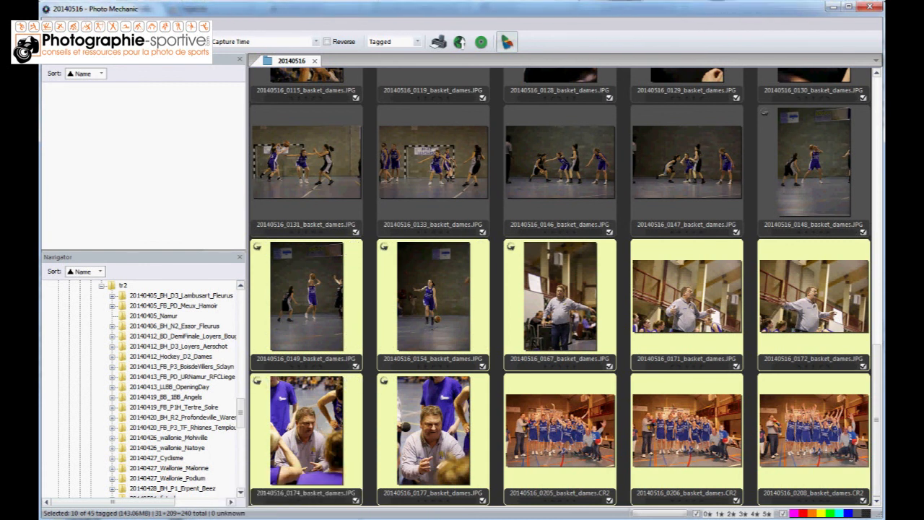
pyautogui.hotkey('alt', 'Tab')
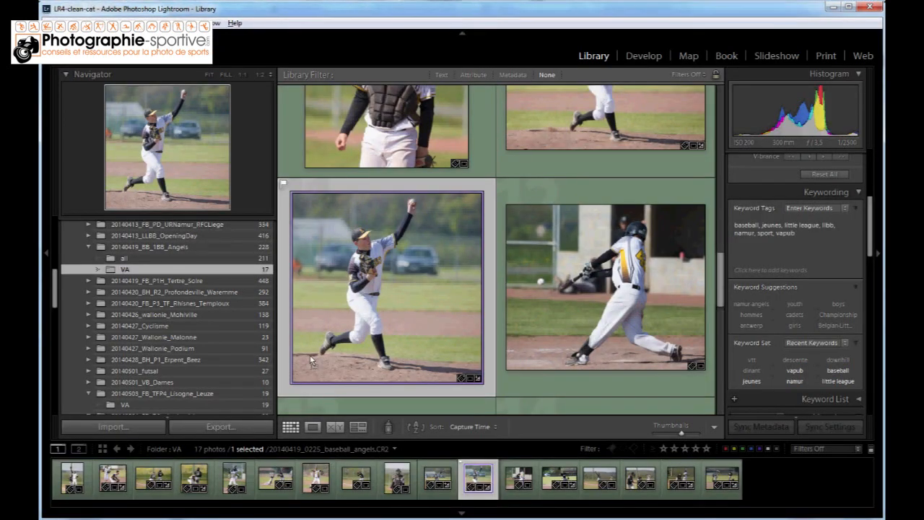
pyautogui.hotkey('ctrl', 'shift', 'i')
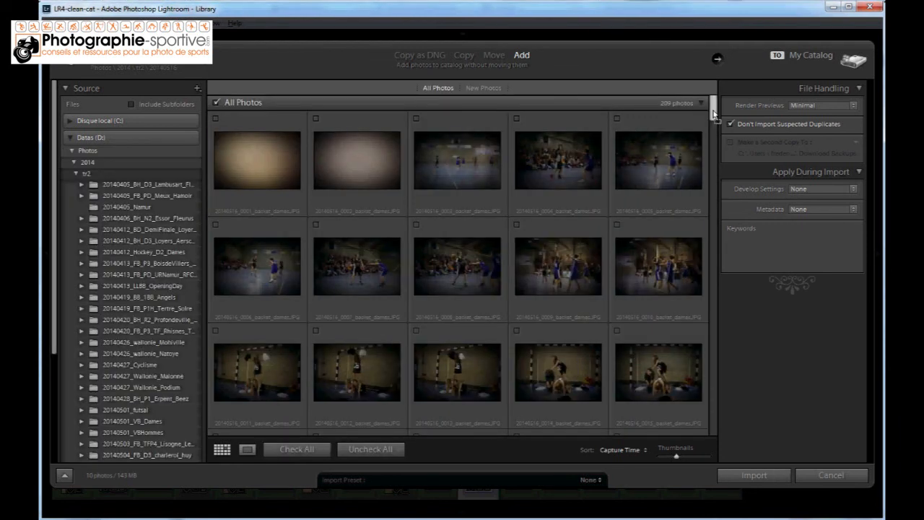
pyautogui.moveTo(712, 109); pyautogui.dragTo(720, 439)
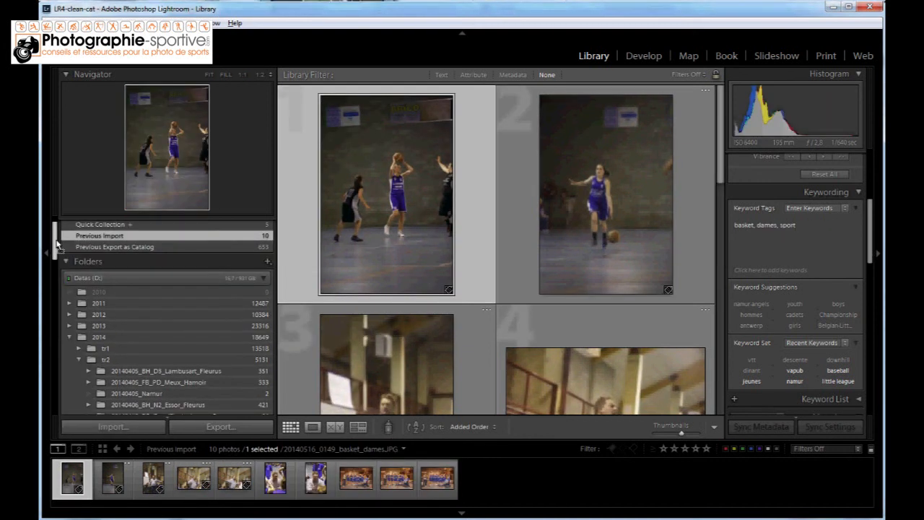
# Show the catalog folder 20140516 and open 20140516_0149_basket_dames.JPG in Loupe view
pyautogui.moveTo(57, 246); pyautogui.dragTo(151, 334)
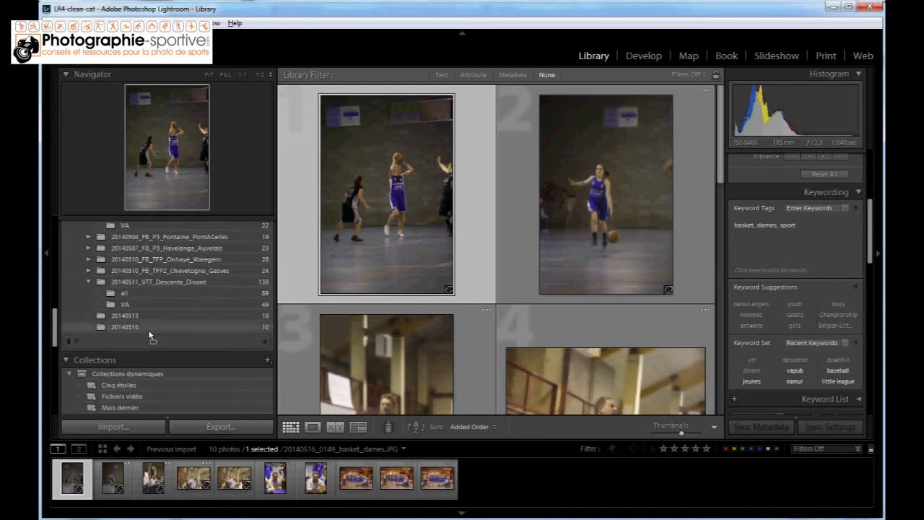
pyautogui.click(150, 329)
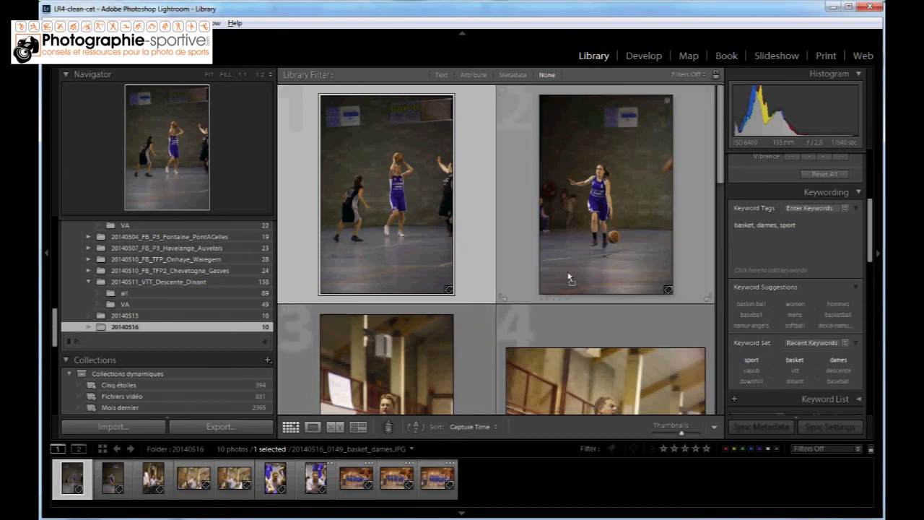
pyautogui.doubleClick(378, 204)
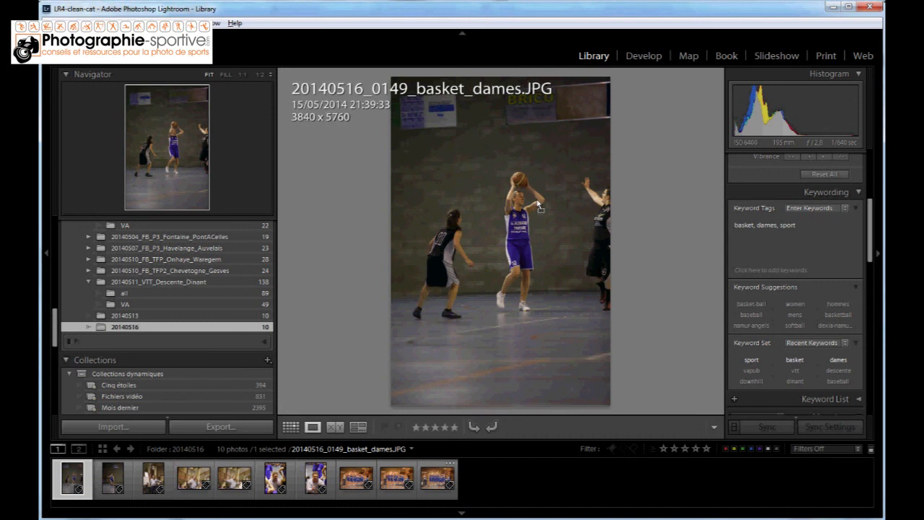
# Browse forward through the imported photos one by one up to 20140516_0205_basket_dames.CR2
pyautogui.press('Right')
pyautogui.press('Right')
pyautogui.press('Right')
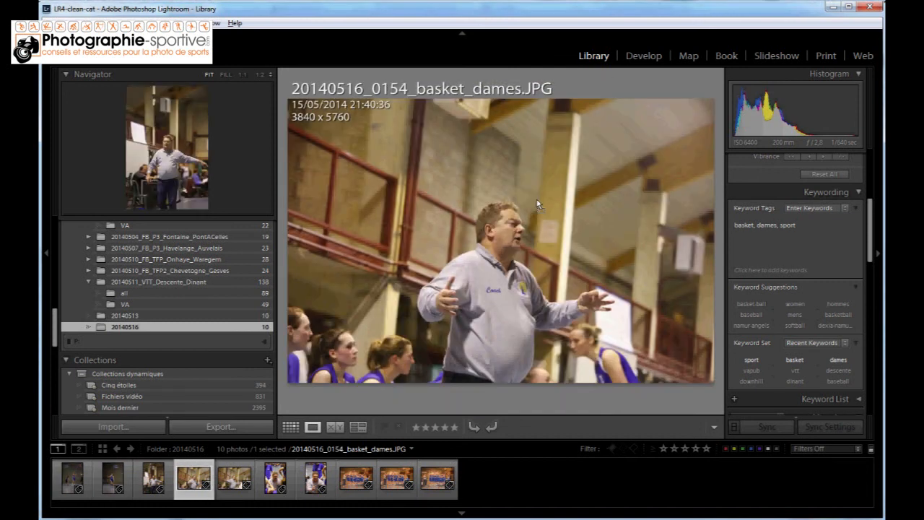
pyautogui.press('Right')
pyautogui.press('Right')
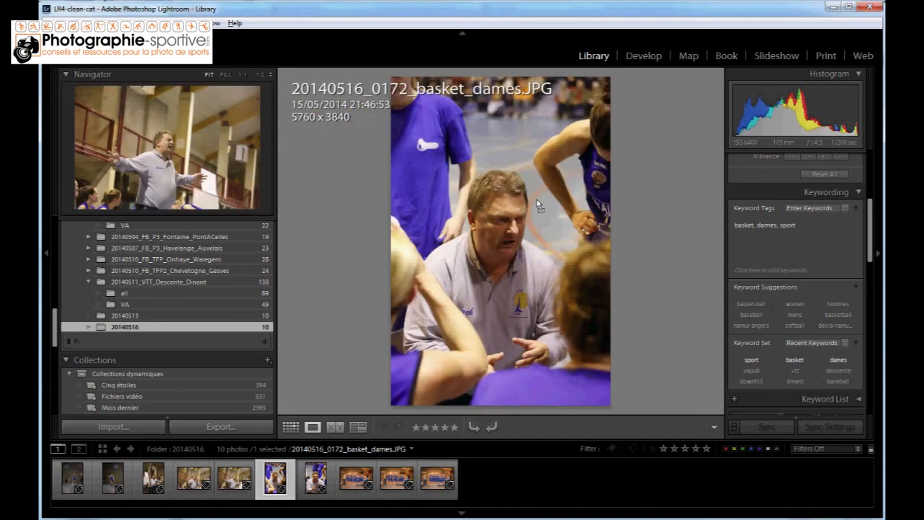
pyautogui.press('Right')
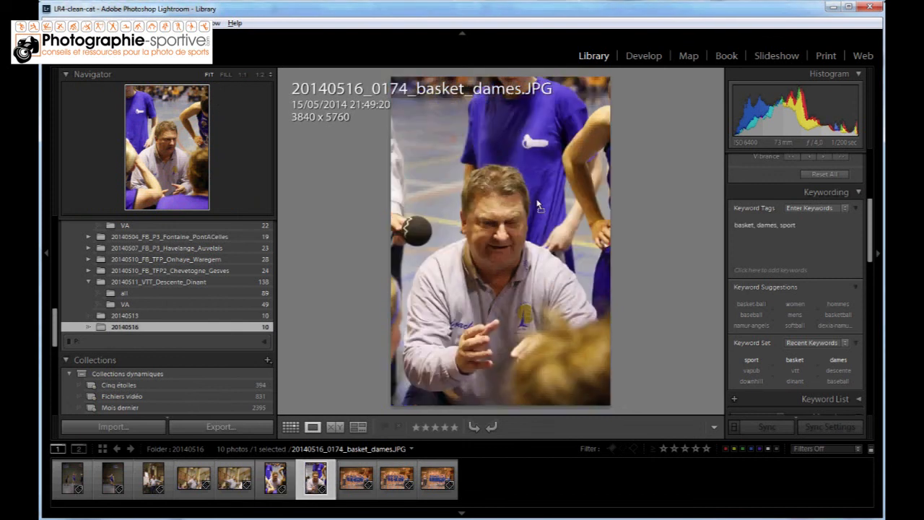
pyautogui.press('Right')
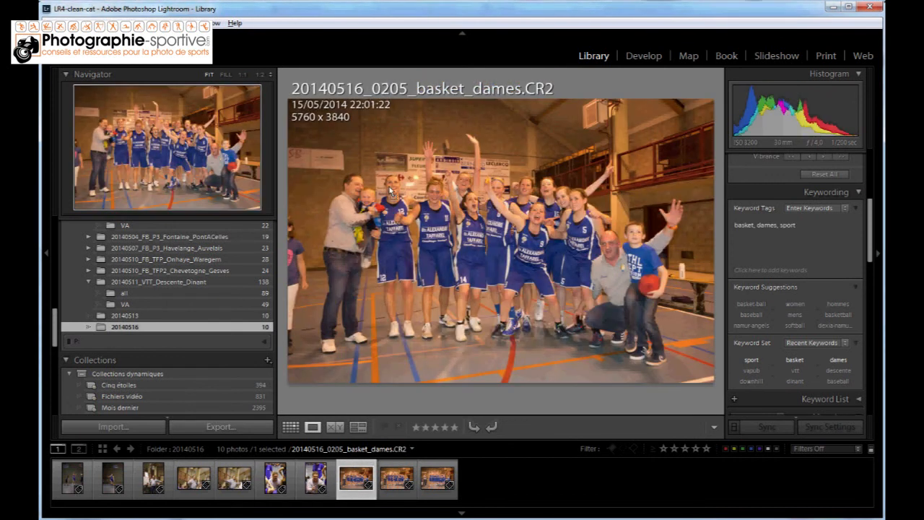
# Examine the three raw team photos, 20140516_0205 through 20140516_0208_basket_dames.CR2, at 1:1 and return the last one to fit view
pyautogui.click(491, 231)
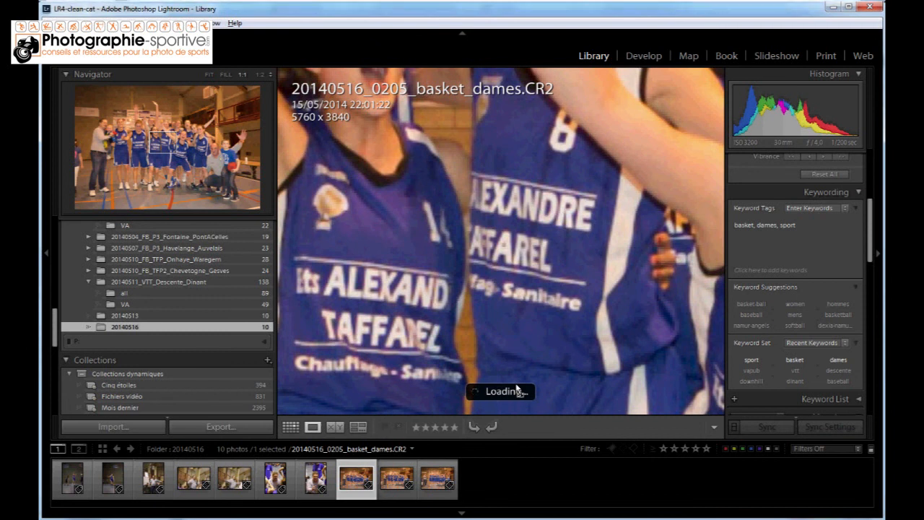
pyautogui.press('Right')
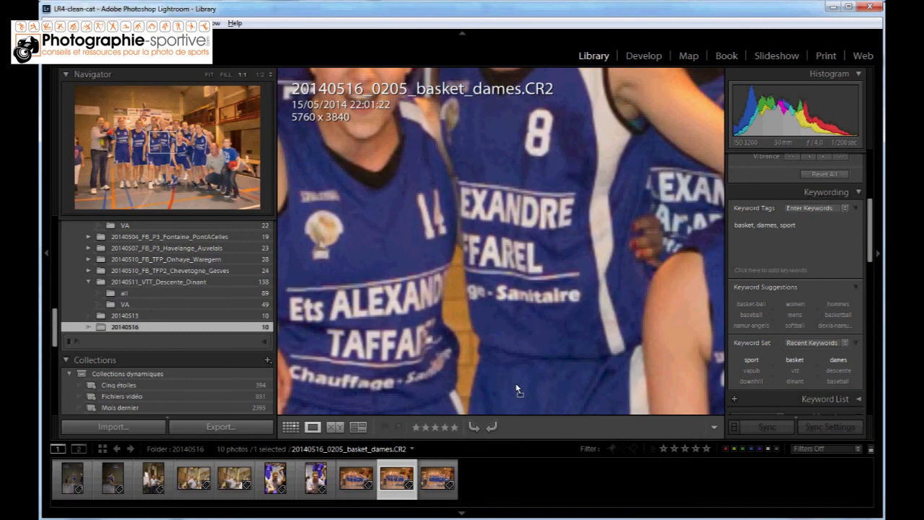
pyautogui.press('Right')
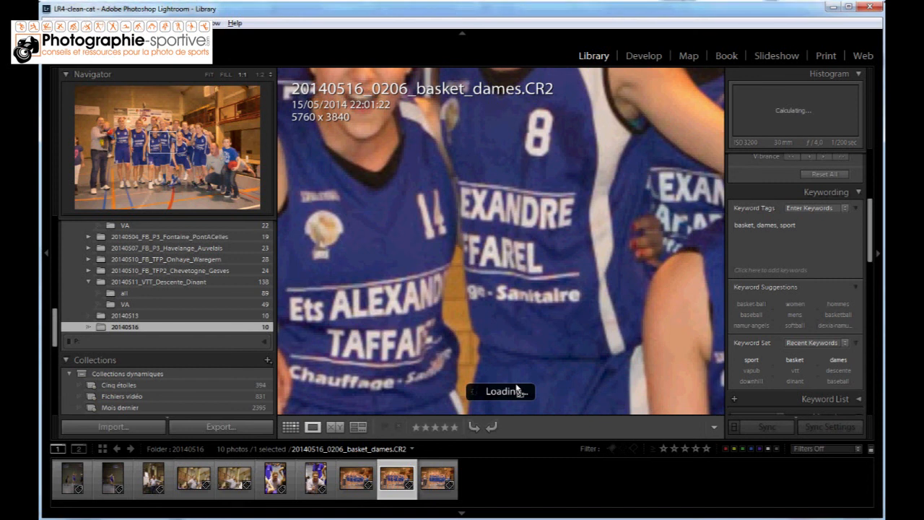
pyautogui.press('Right')
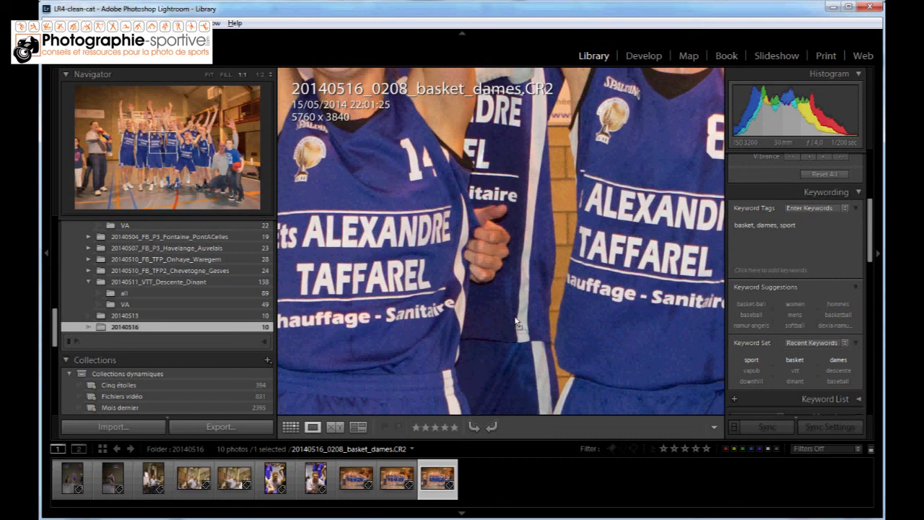
pyautogui.click(544, 368)
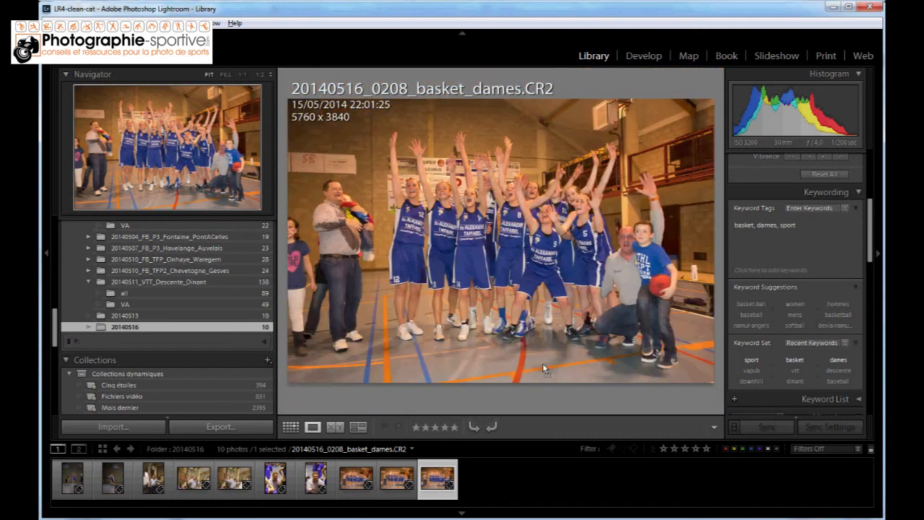